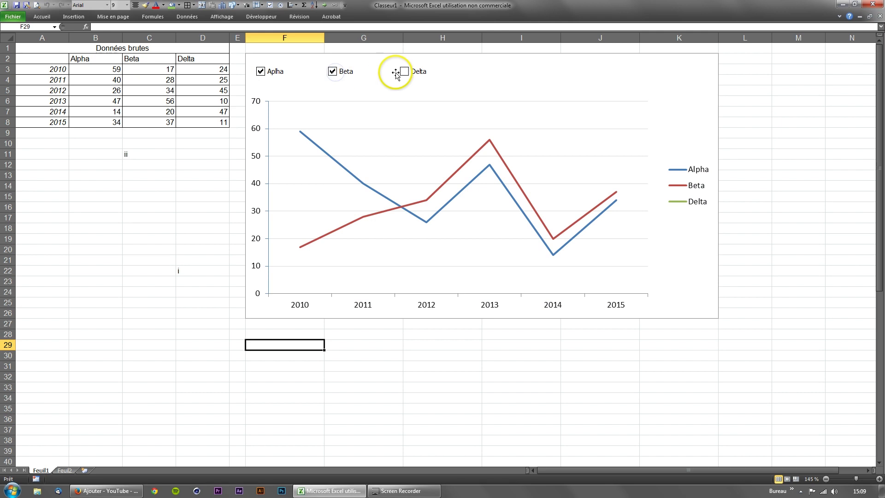
Step: Test the chart's checkboxes by switching the Alpha, Beta and Delta series off and on in different combinations, ending with all three enabled
left_click(405, 72)
left_click(405, 72)
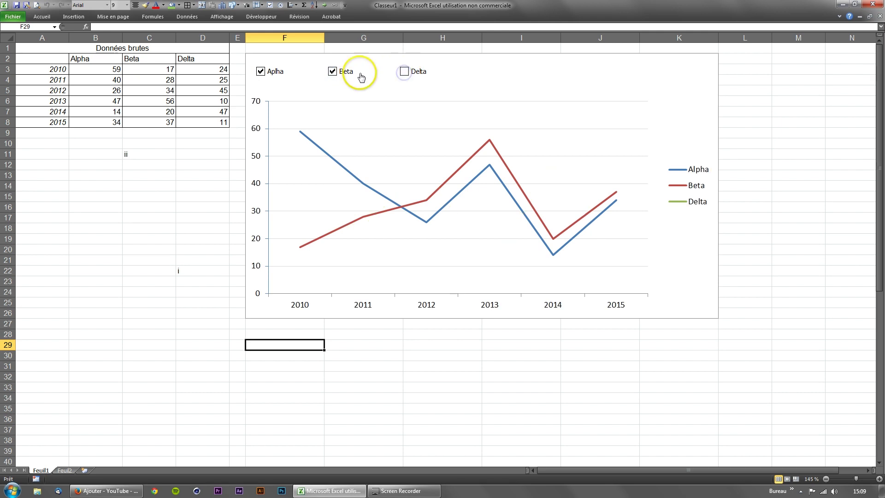
left_click(357, 73)
left_click(268, 74)
left_click(268, 74)
left_click(333, 72)
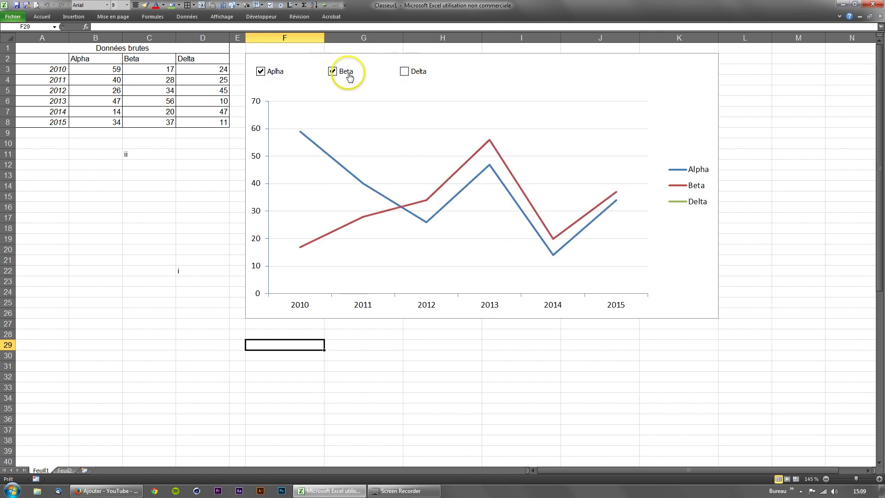
left_click(404, 72)
left_click(336, 73)
left_click(278, 73)
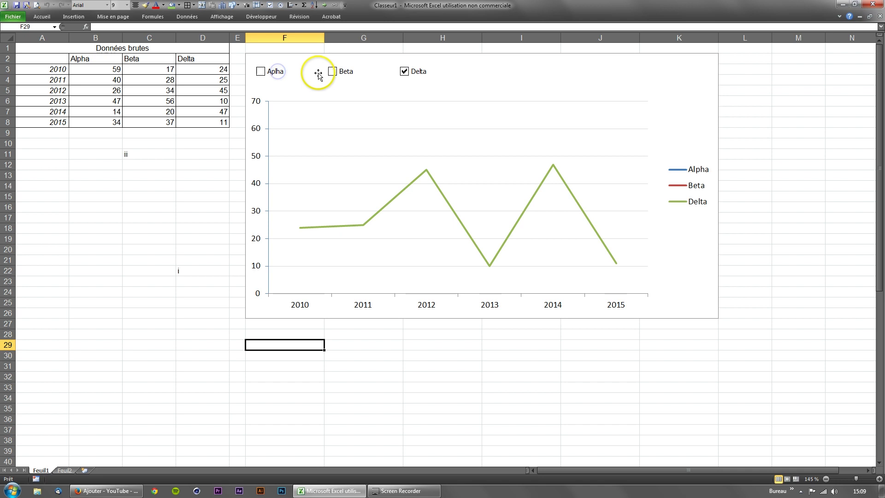
left_click(333, 72)
left_click(405, 72)
left_click(276, 75)
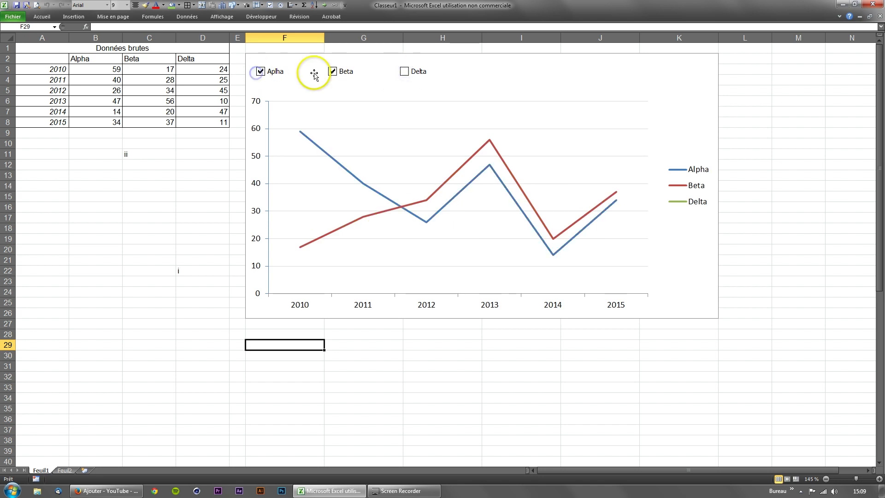
left_click(406, 74)
left_click(350, 74)
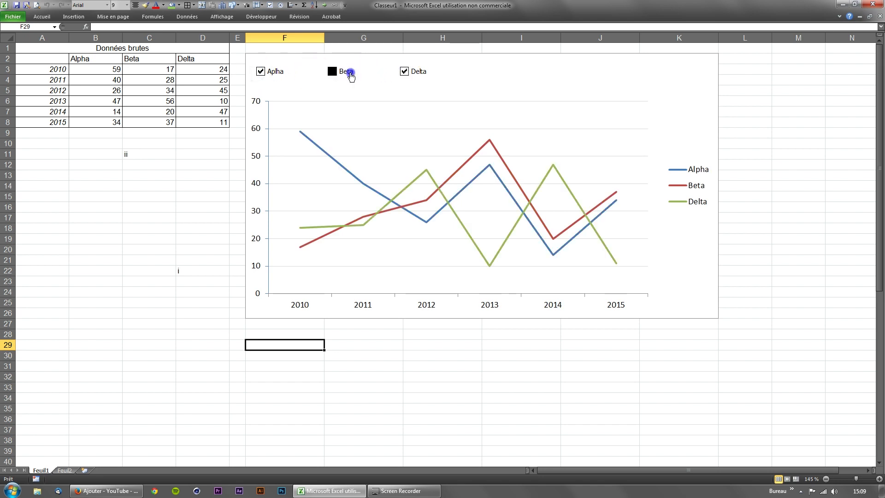
left_click(279, 74)
left_click(406, 73)
left_click(404, 73)
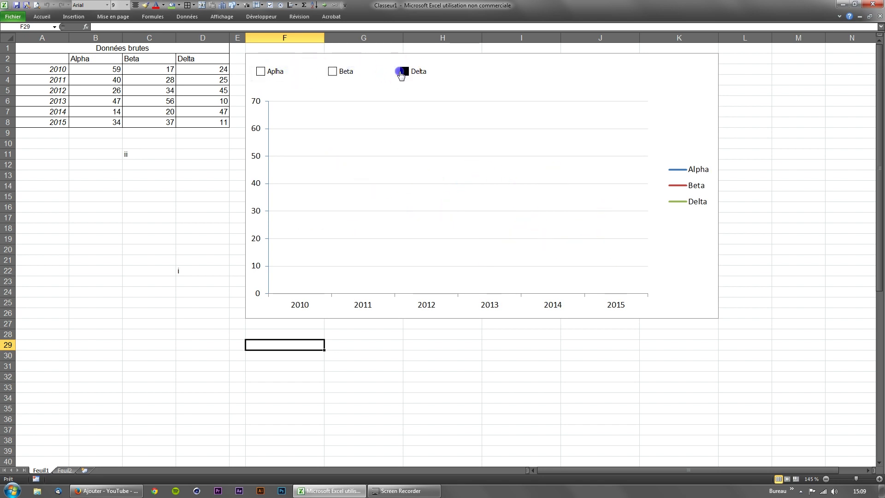
left_click(357, 74)
left_click(278, 74)
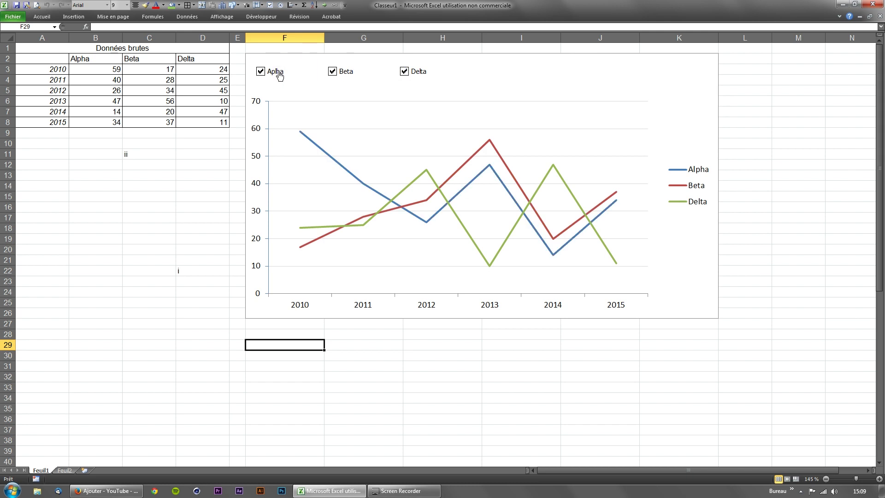
Step: Hide the Alpha, Beta and Delta series one after another with their checkboxes and restore each of them in the chart
left_click(278, 75)
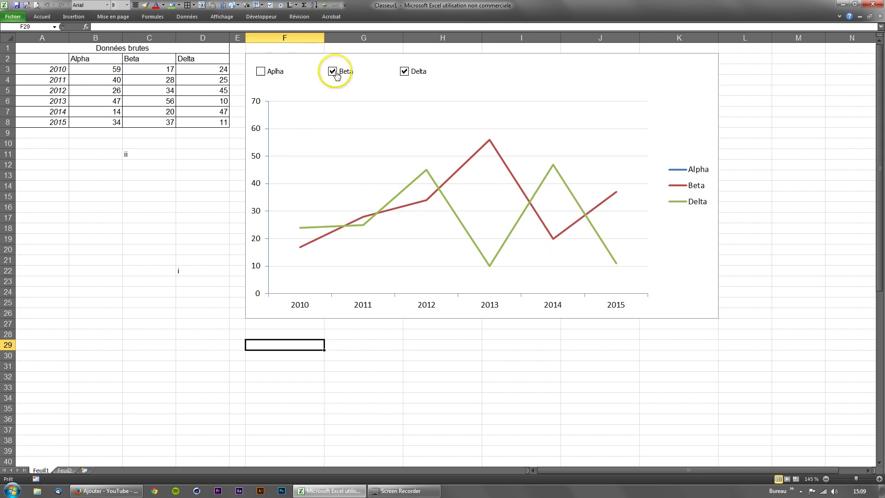
left_click(339, 73)
left_click(420, 76)
left_click(418, 75)
left_click(340, 74)
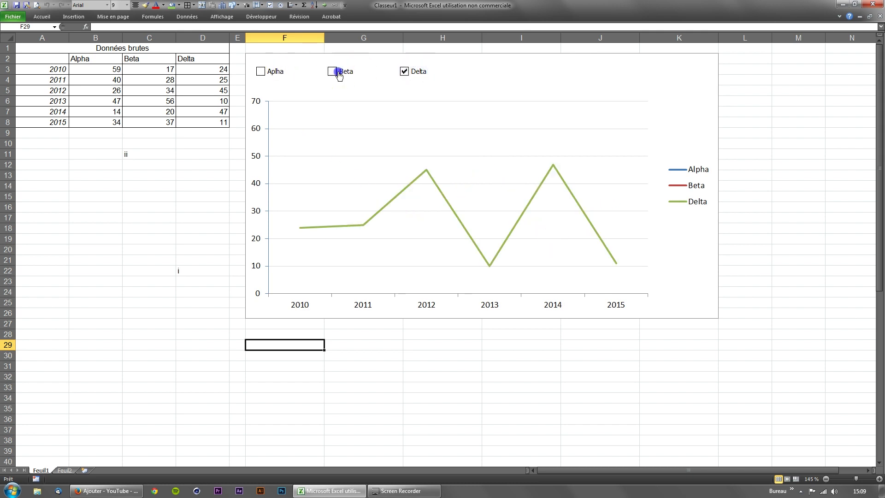
left_click(289, 76)
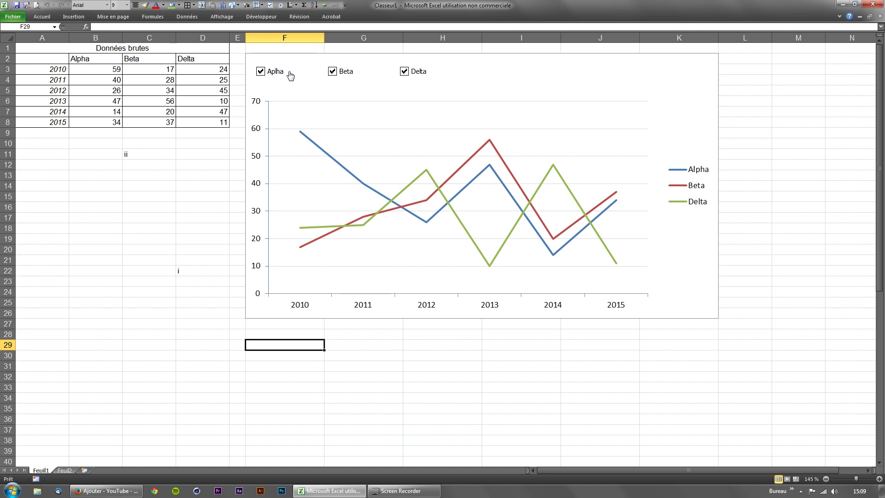
left_click(348, 75)
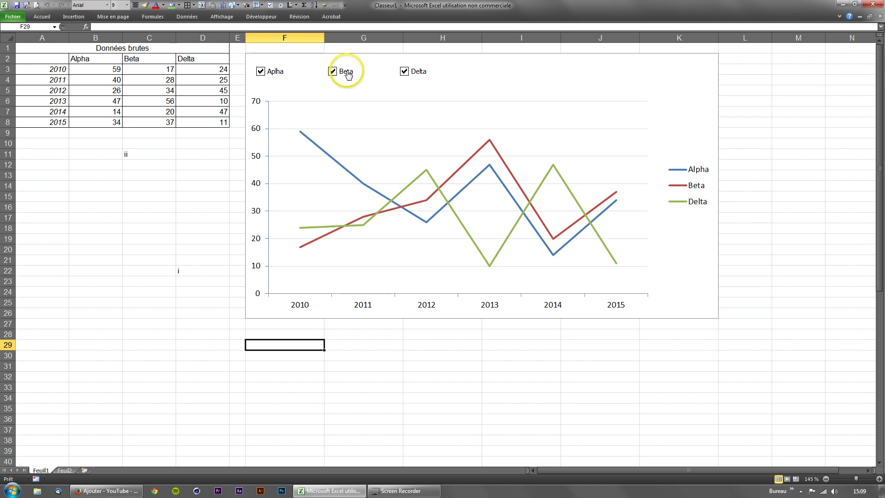
left_click(353, 74)
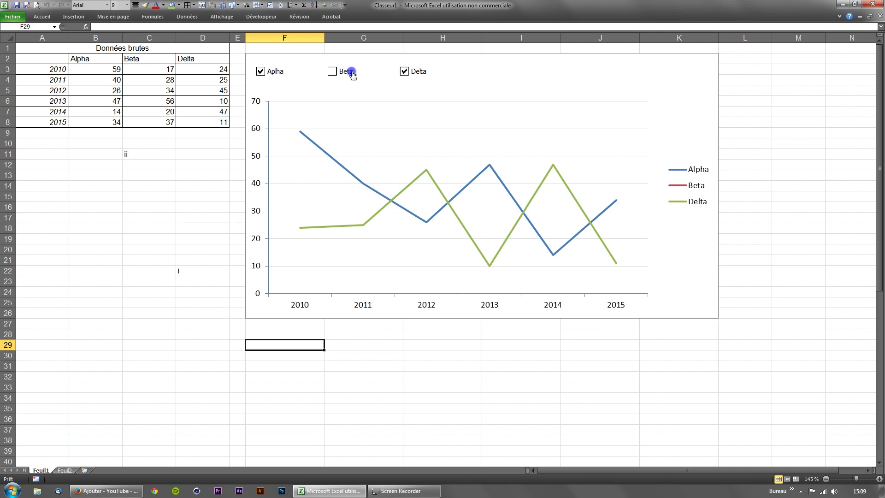
left_click(415, 73)
left_click(344, 73)
left_click(417, 73)
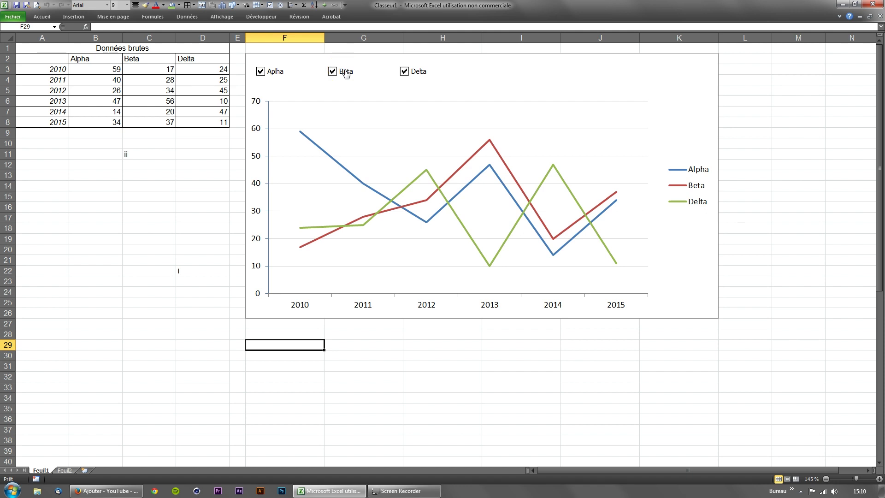
Step: Clear the stray text from cells C11 to D25 beneath the raw data table on Feuil1
left_click(67, 471)
left_click(51, 471)
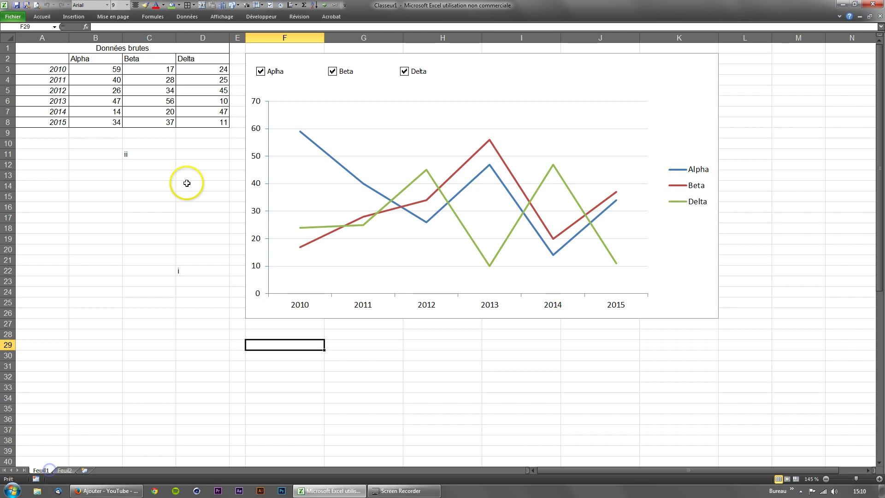
left_click_drag(124, 154, 198, 301)
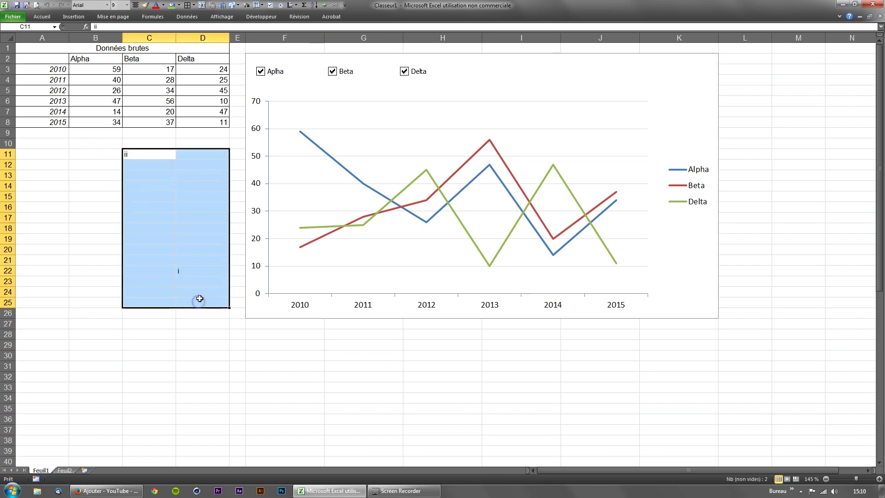
left_click(171, 261)
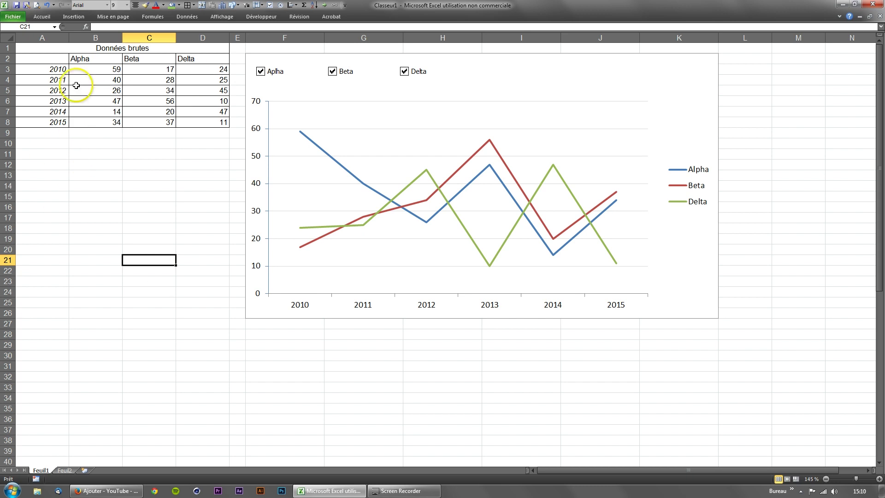
Step: Disable all three series in the Feuil1 chart and enable them again to demonstrate the empty chart
left_click(64, 471)
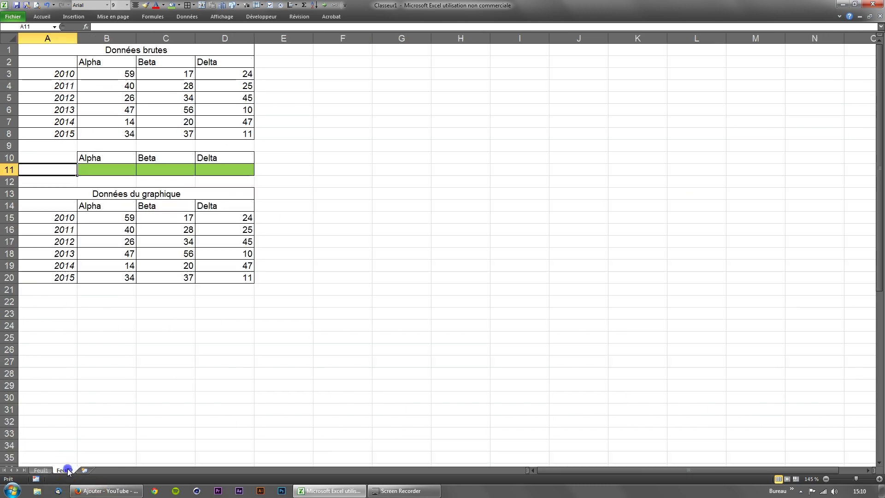
left_click(51, 471)
left_click(404, 72)
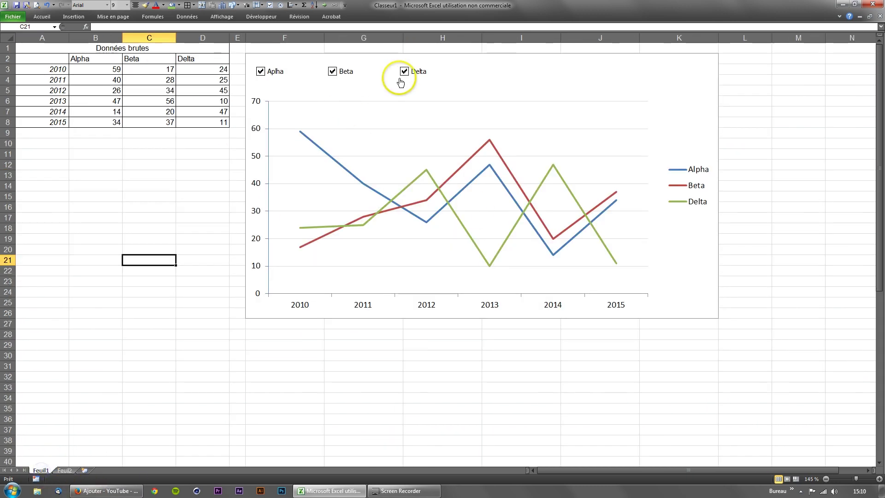
left_click(346, 73)
left_click(290, 73)
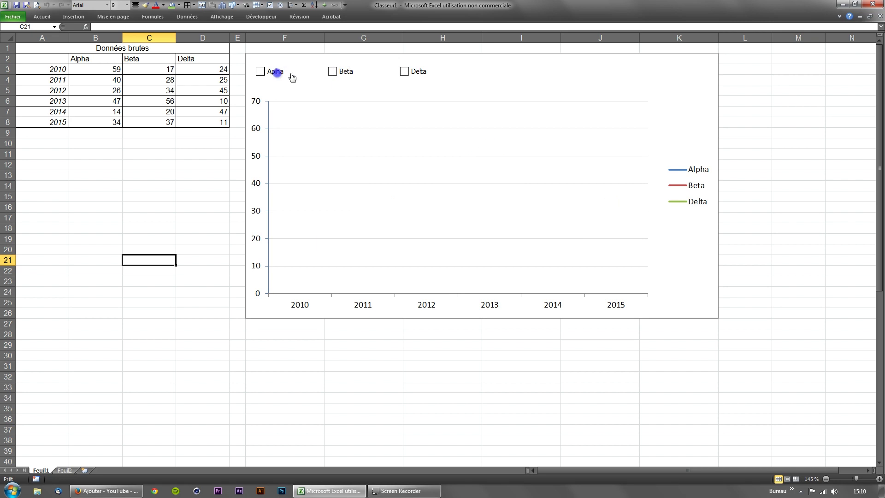
left_click(277, 72)
left_click(346, 72)
left_click(417, 73)
Step: Examine the Données brutes and Données du graphique tables on Feuil2 and compare them with the chart on Feuil1
left_click(69, 471)
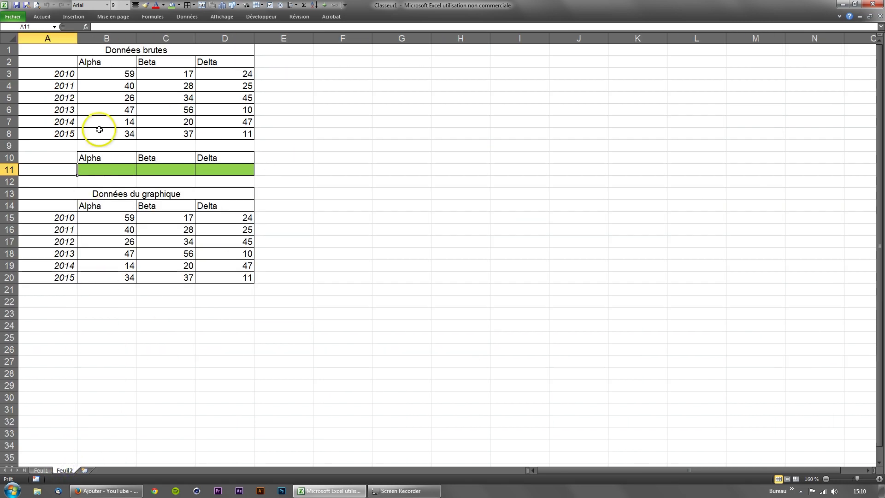
left_click_drag(68, 49, 217, 133)
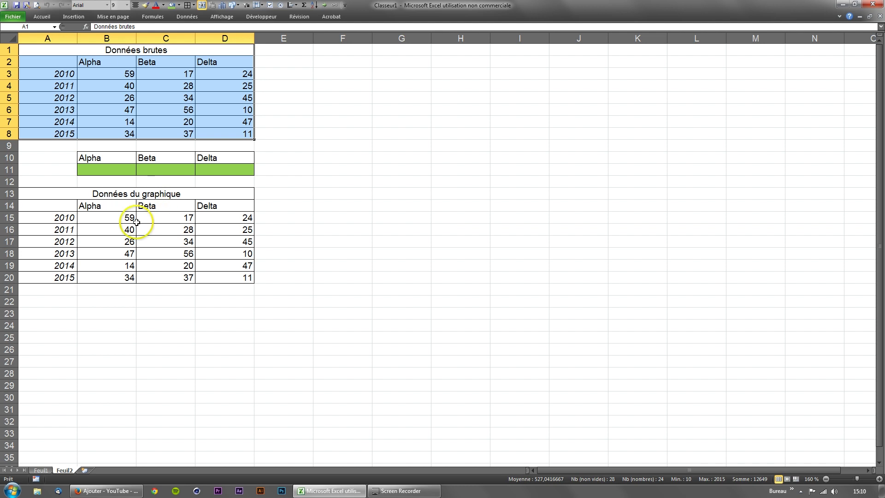
left_click(106, 217)
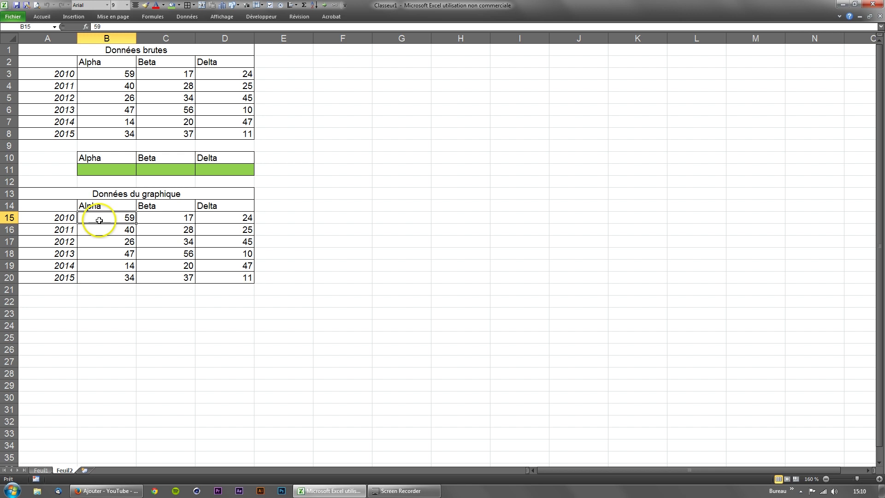
left_click_drag(36, 217, 218, 277)
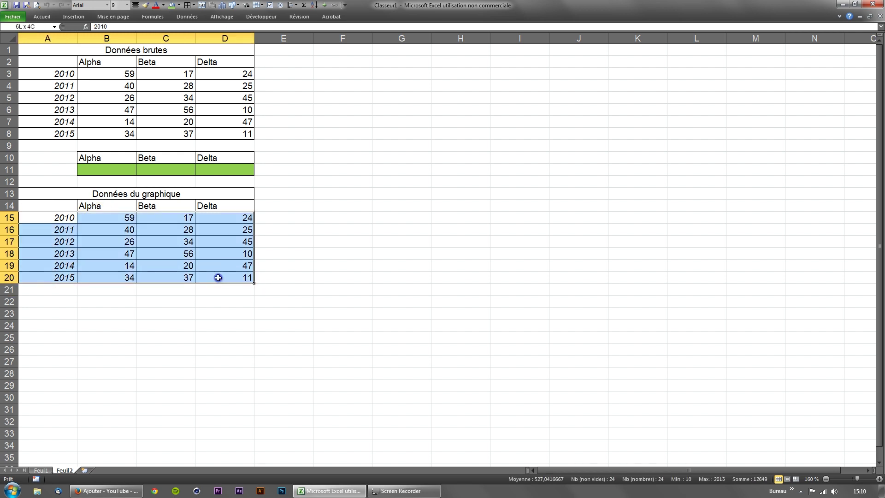
left_click(219, 280)
left_click_drag(55, 64, 224, 134)
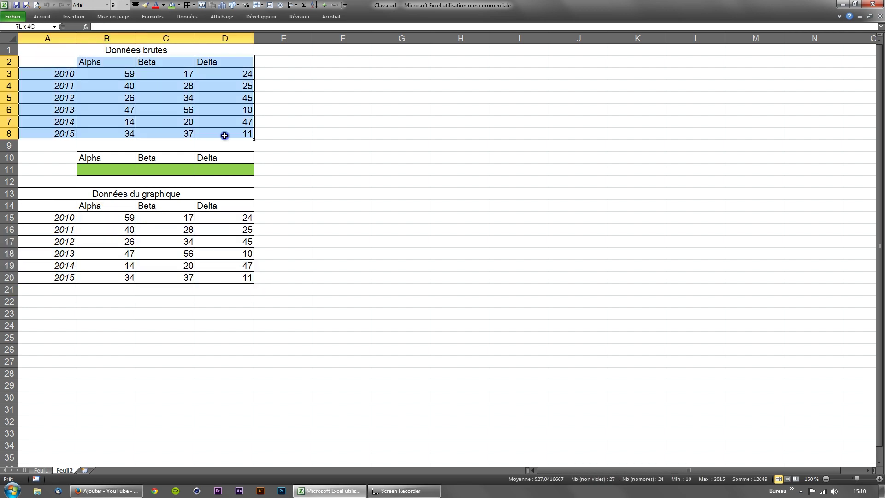
left_click_drag(60, 205, 220, 279)
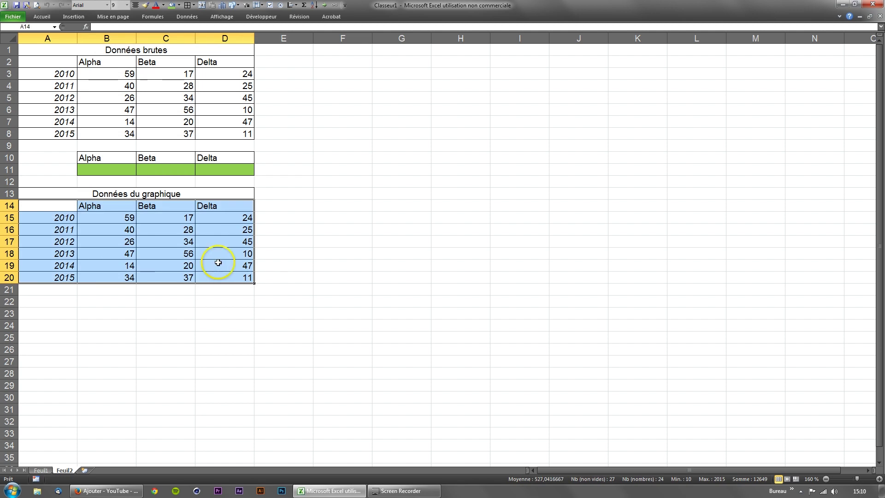
left_click(41, 470)
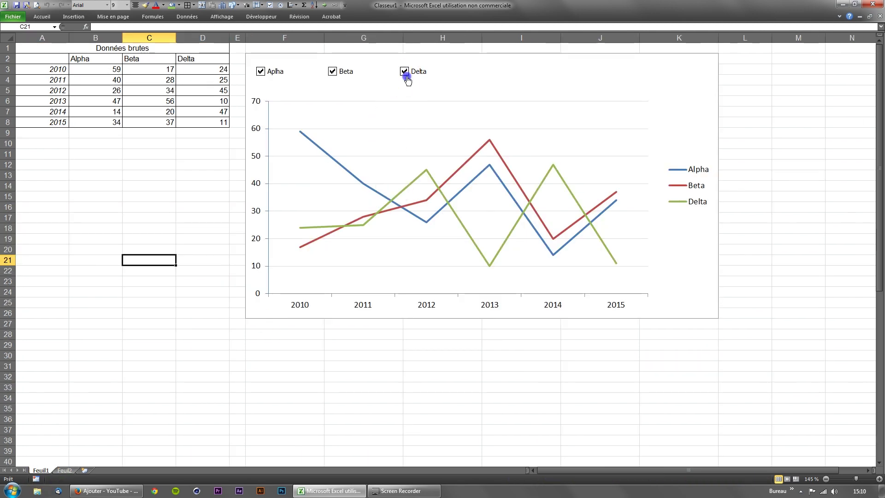
left_click(63, 470)
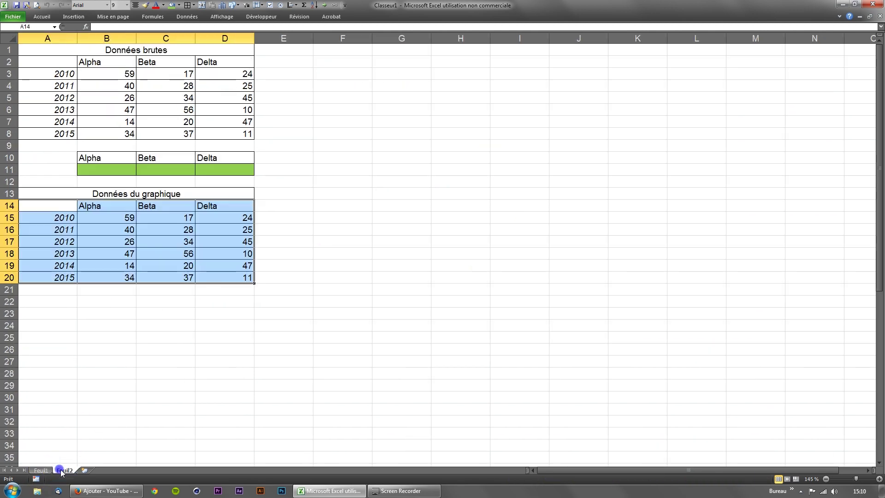
left_click(51, 232)
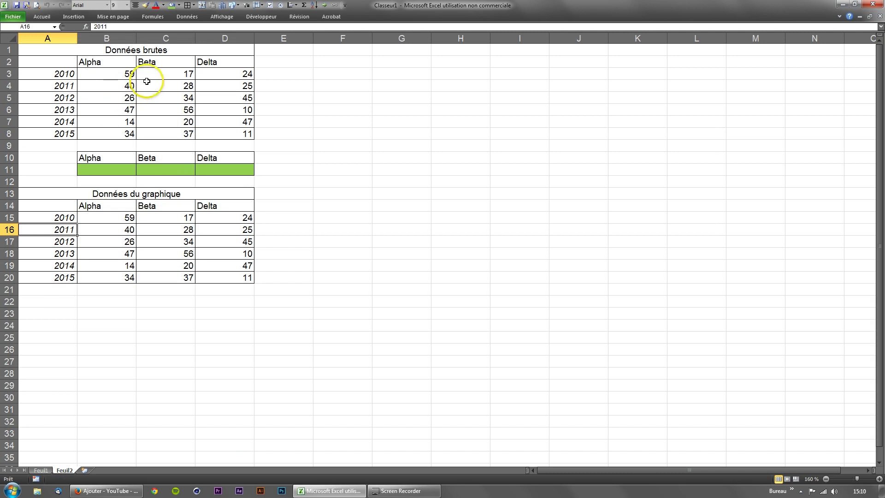
Step: Restore the full ribbon display and show the Développeur commands
left_click(839, 17)
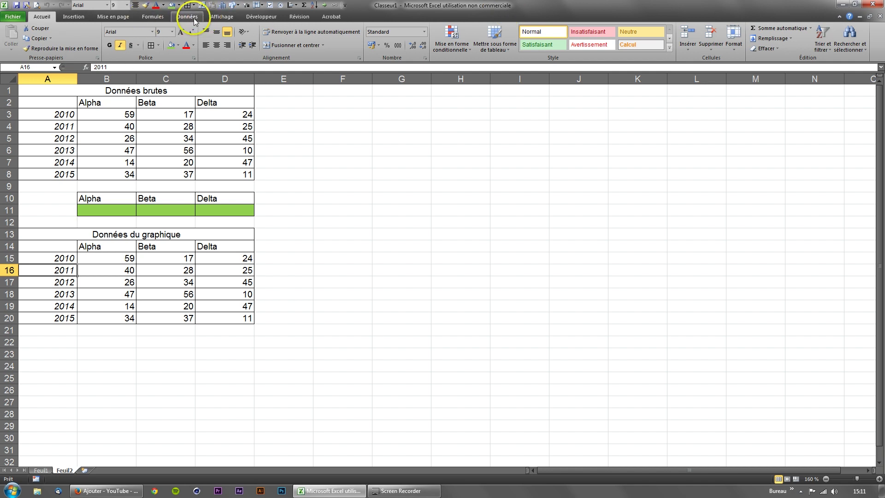
left_click(273, 19)
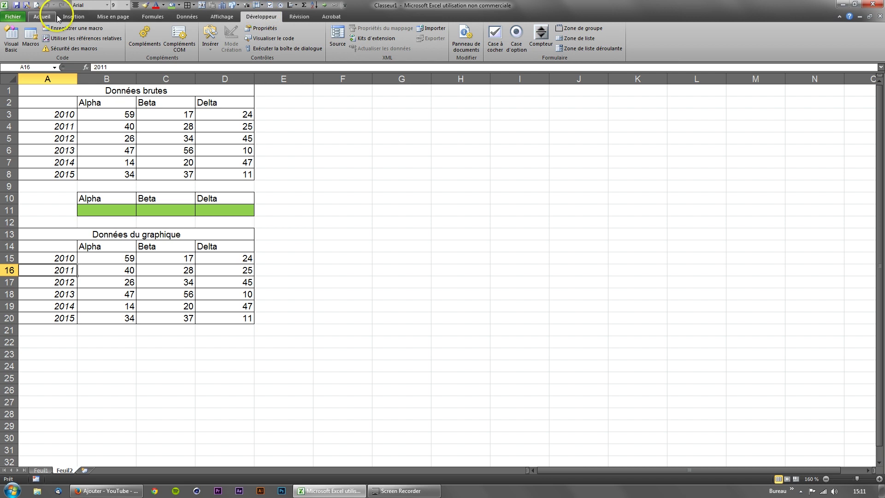
Step: Check in the ribbon customization options that Développeur is enabled among the main entries, and accept the options
left_click(15, 18)
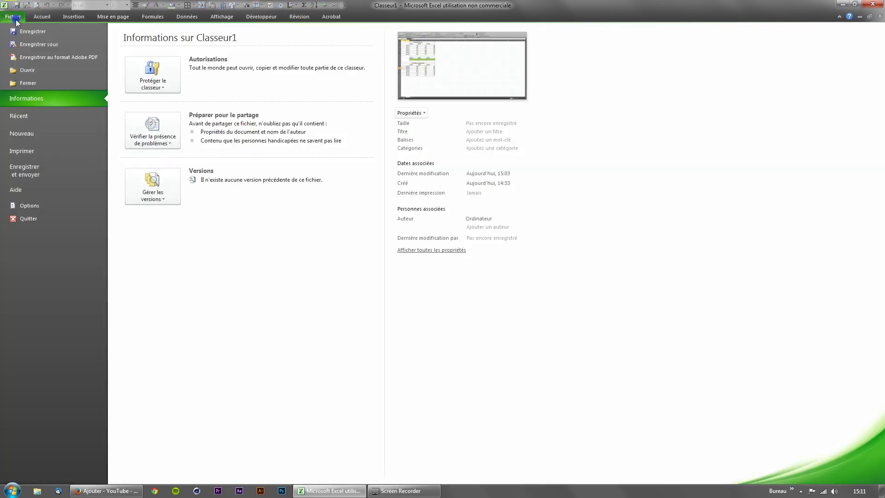
left_click(43, 208)
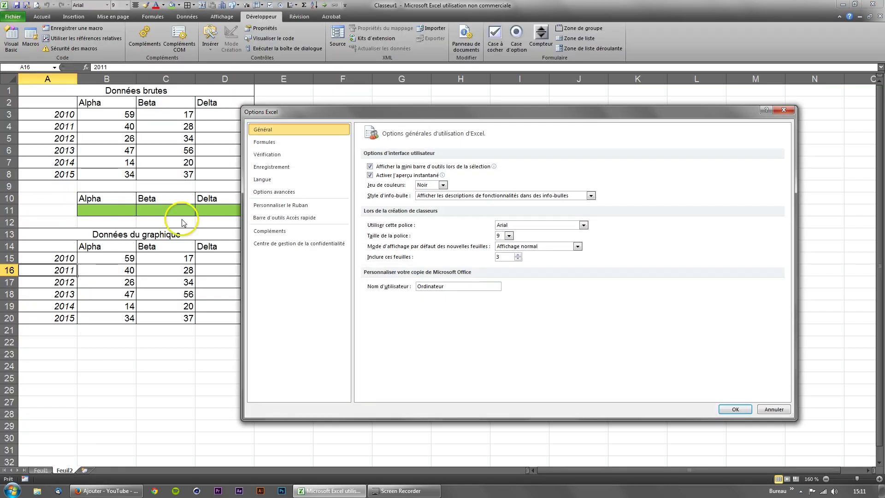
left_click(274, 231)
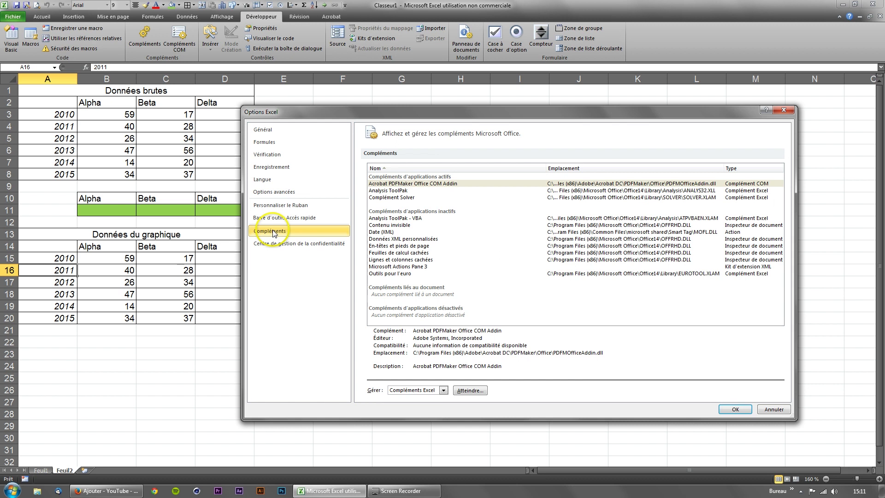
left_click(279, 208)
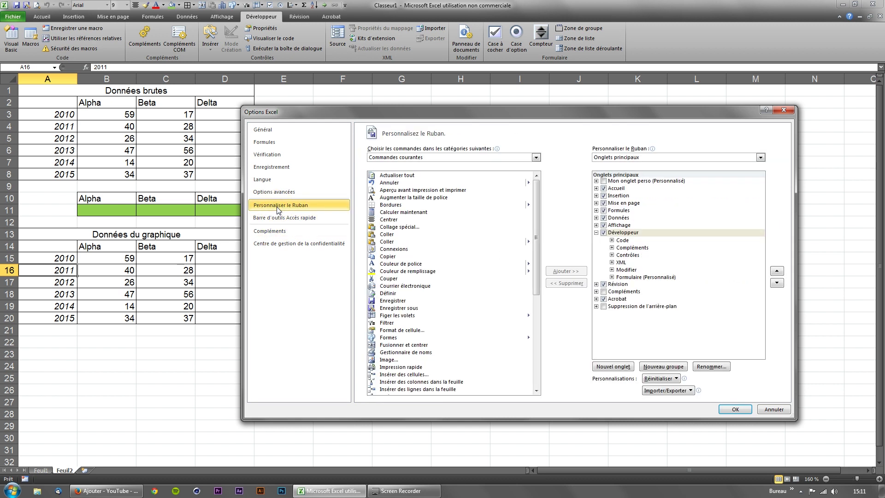
left_click(596, 233)
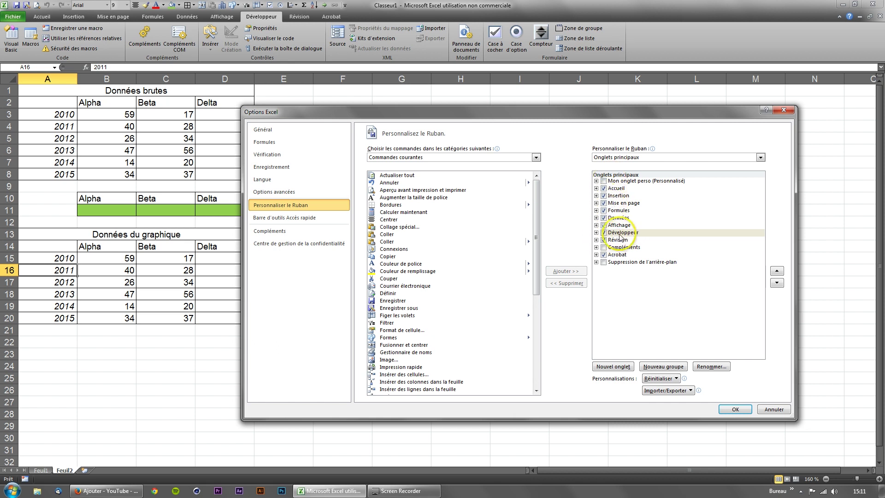
left_click(734, 409)
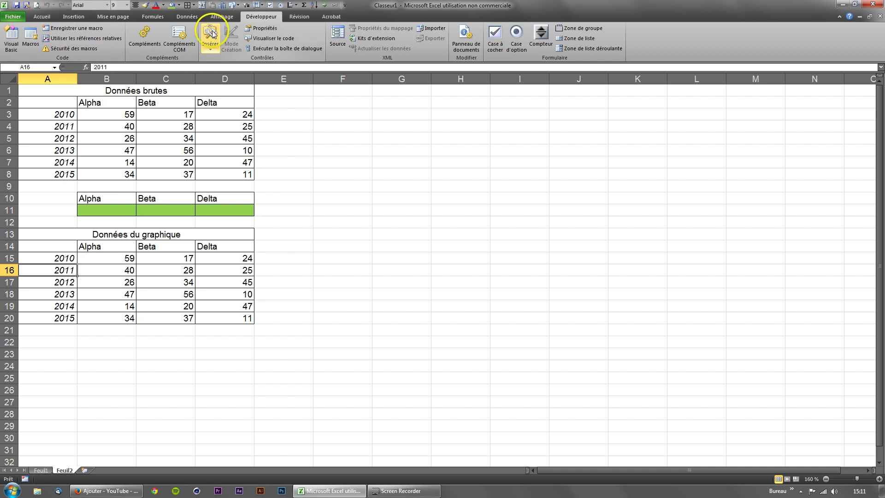
Step: Examine the form controls and ActiveX controls available for insertion
left_click(212, 55)
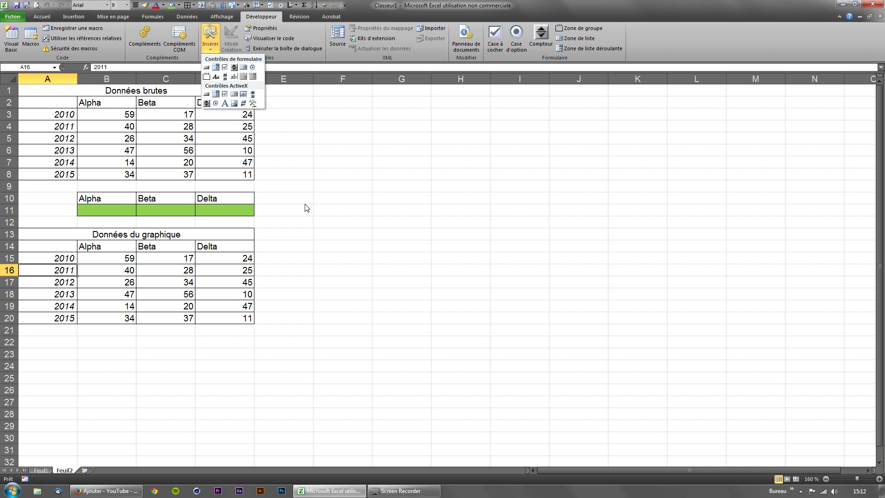
left_click(226, 75)
left_click(210, 46)
Step: Inspect the commands in the Contrôles group under Développeur in the ribbon customization options
left_click(13, 16)
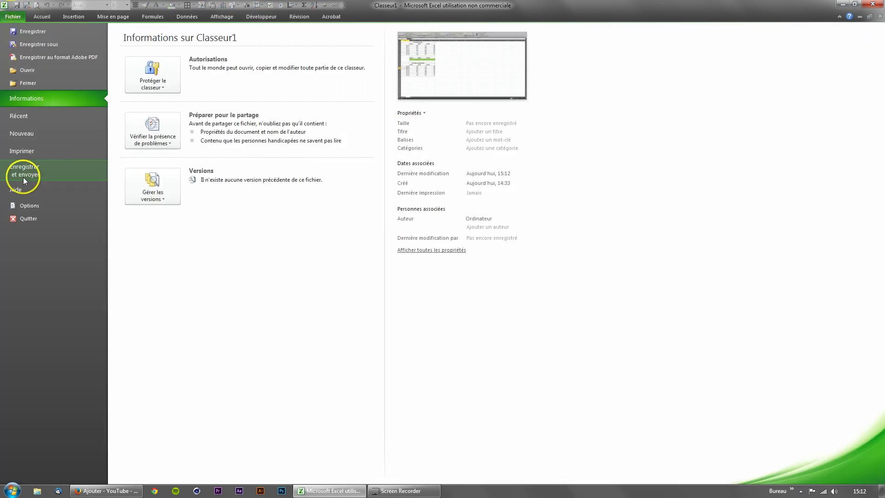
left_click(24, 206)
left_click(279, 205)
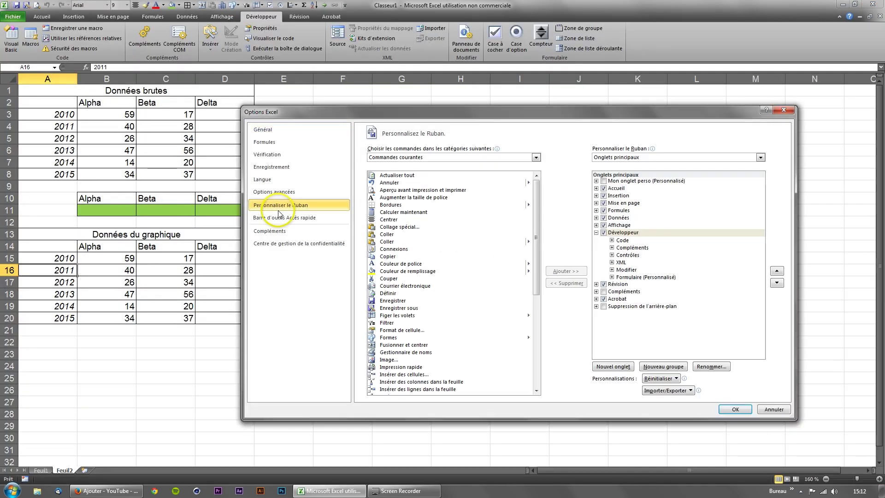
left_click(612, 255)
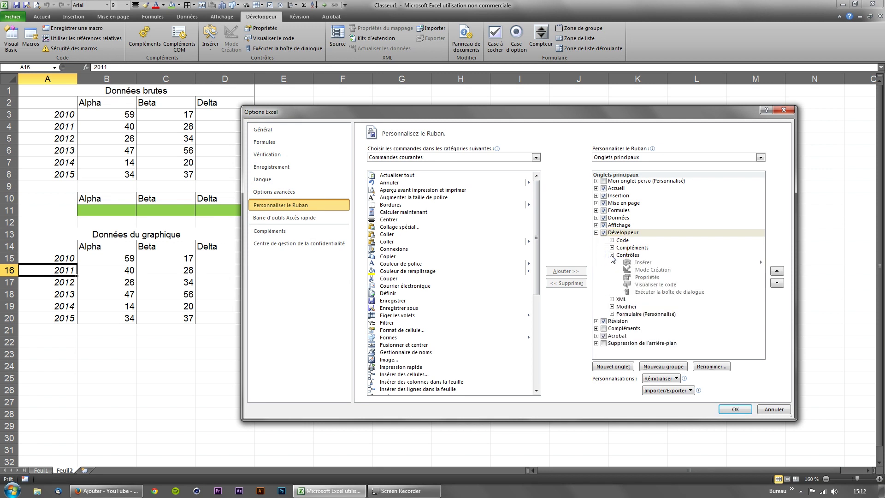
left_click(636, 257)
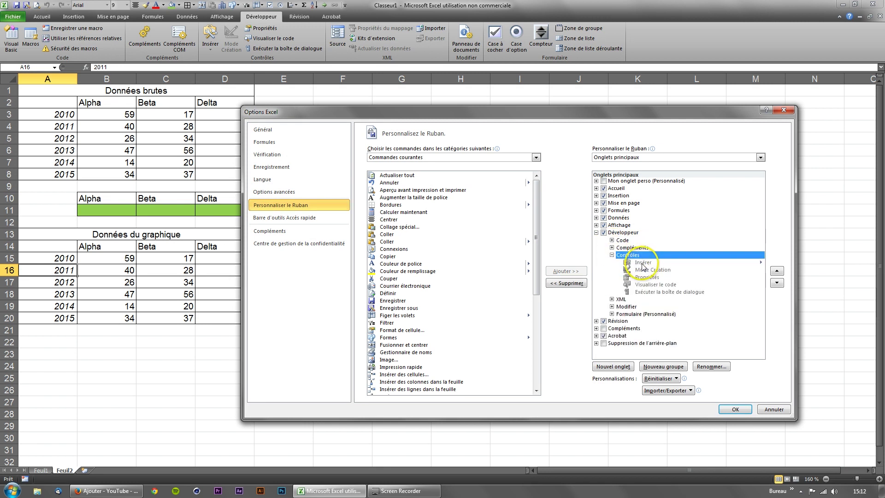
Step: Locate the Insérer command under Toutes les commandes in the ribbon customization options, and leave the options without adding it
left_click(536, 157)
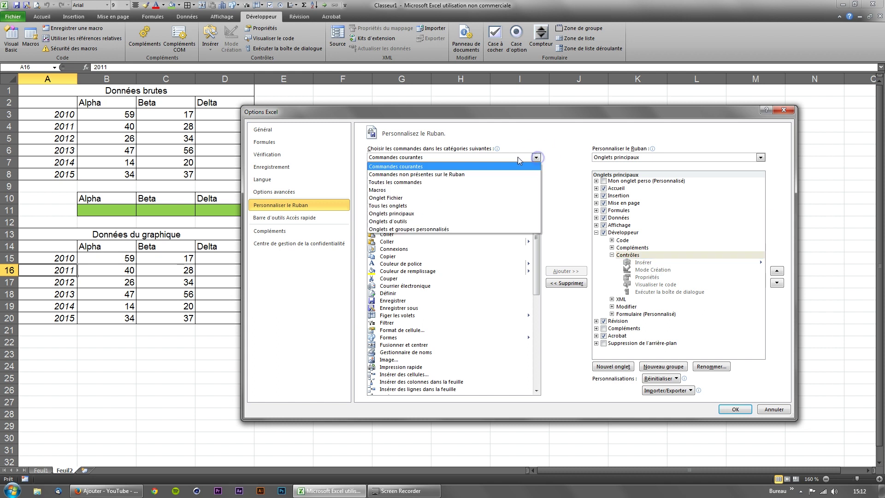
left_click(406, 183)
left_click_drag(534, 188, 535, 279)
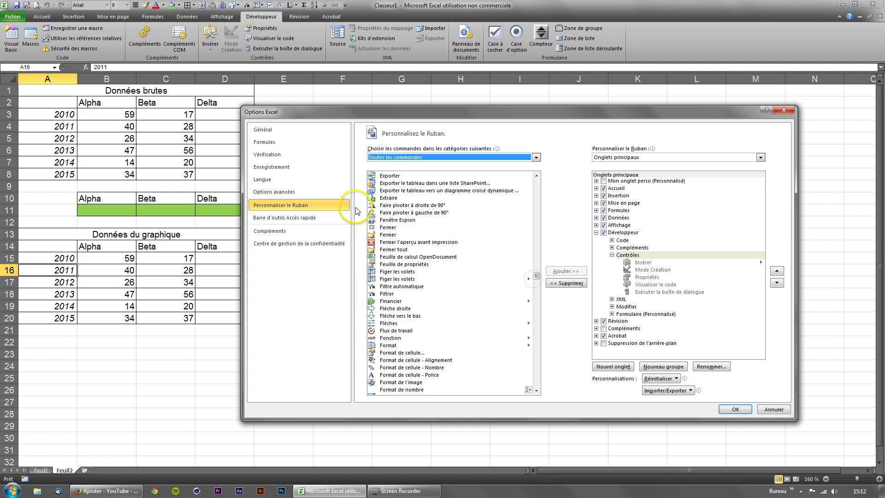
scroll(541, 329, "down", 15)
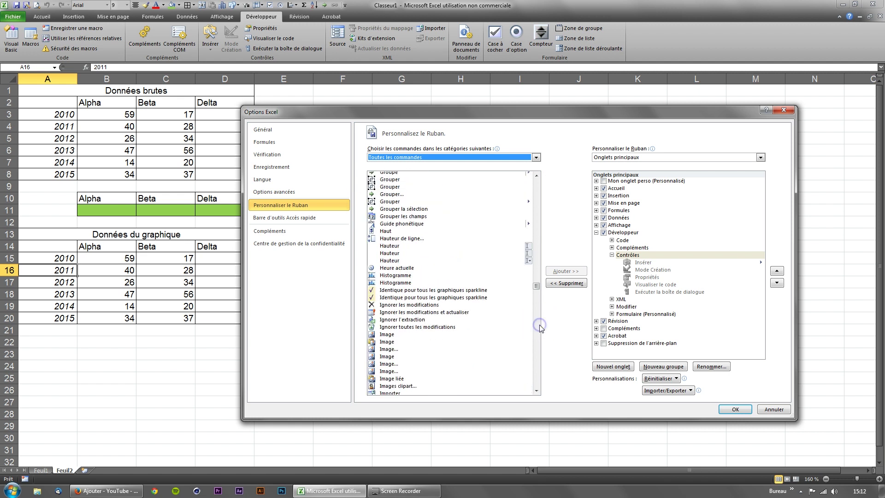
scroll(538, 330, "down", 10)
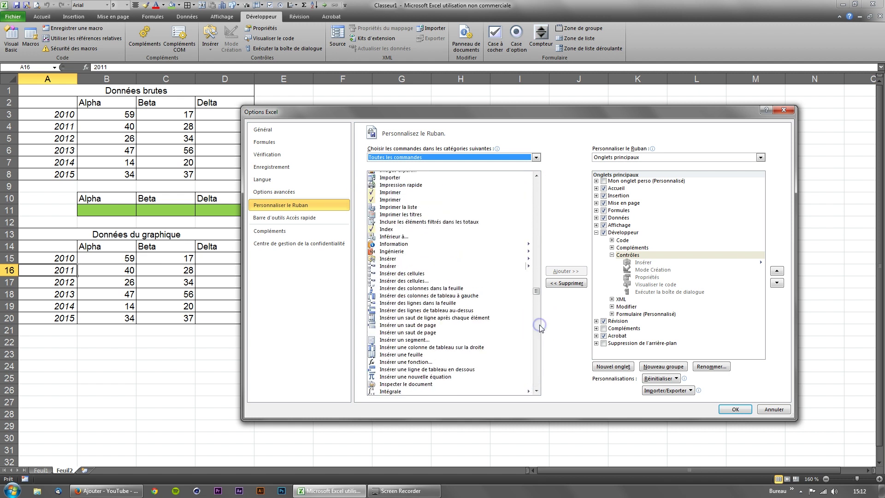
left_click(394, 259)
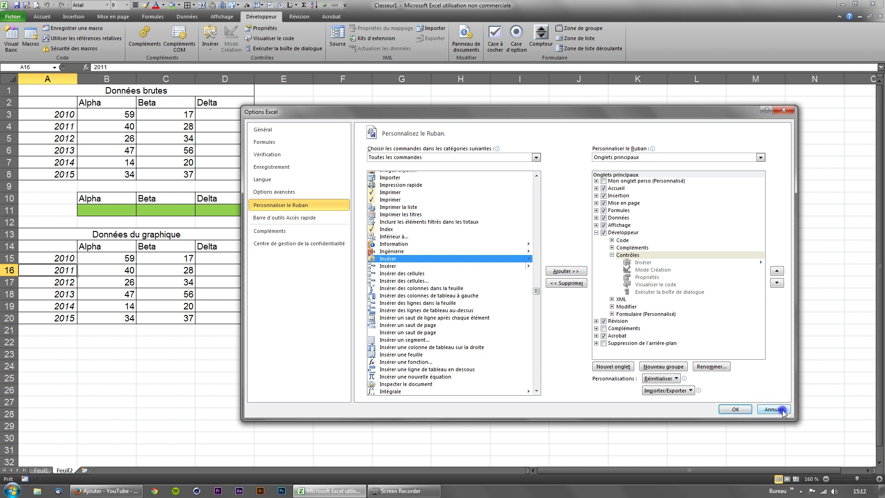
left_click(735, 409)
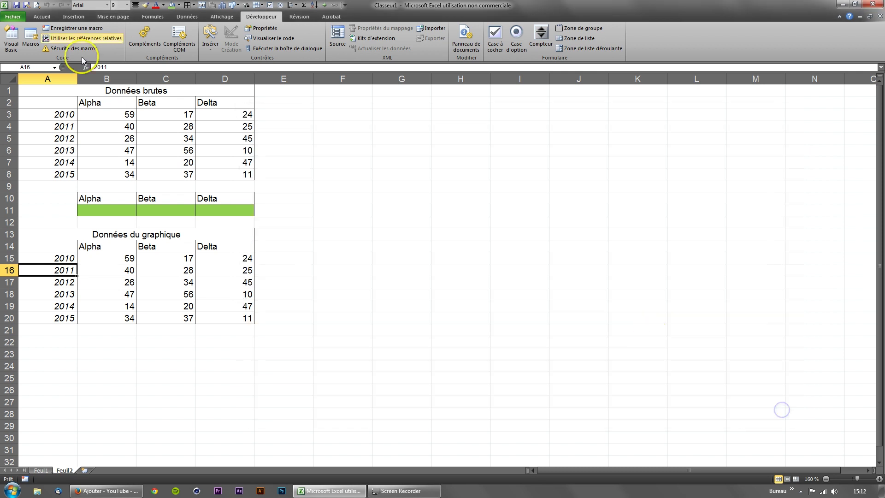
Step: Insert a form-control checkbox around cell F2 on Feuil2 and caption it Alpha
left_click(210, 51)
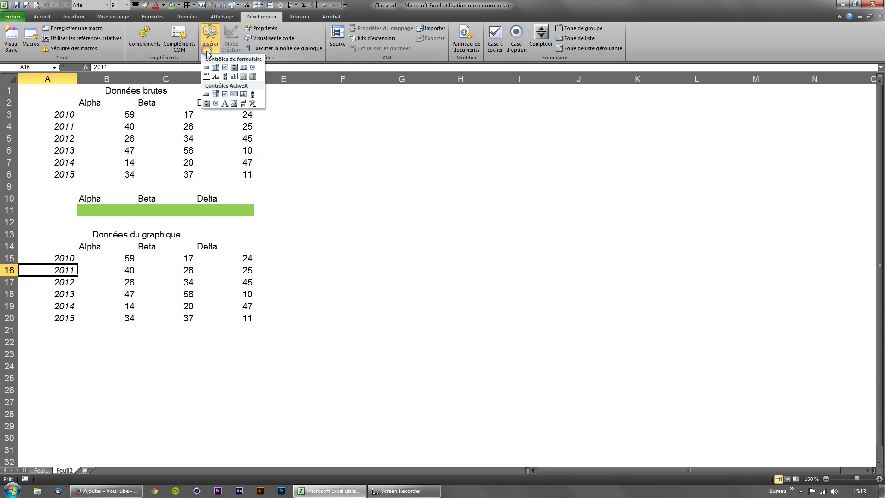
left_click(224, 69)
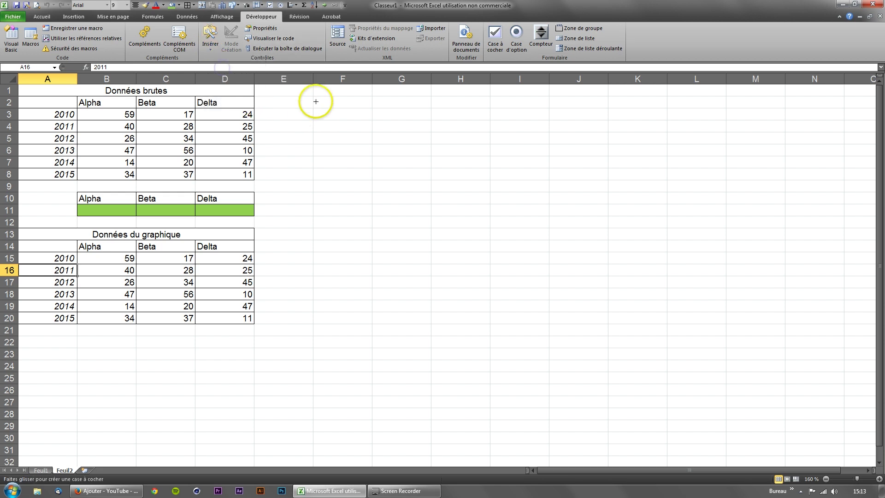
left_click(314, 96)
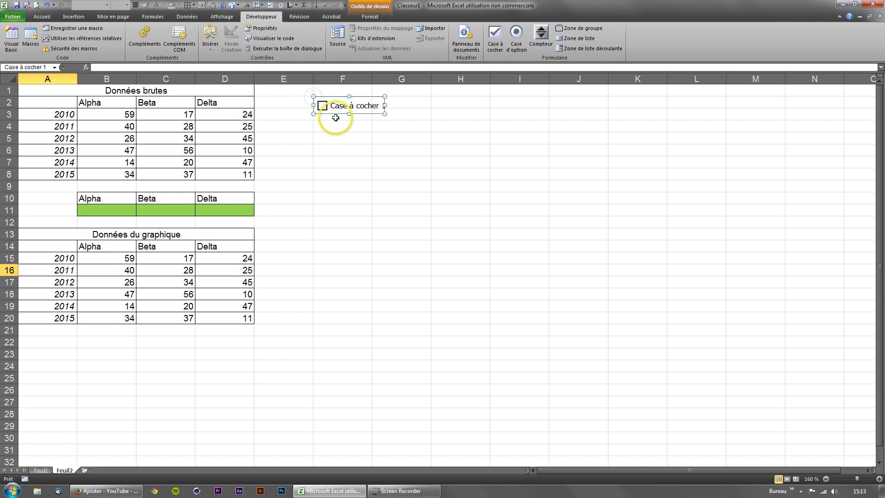
left_click(339, 108)
type("Alpha")
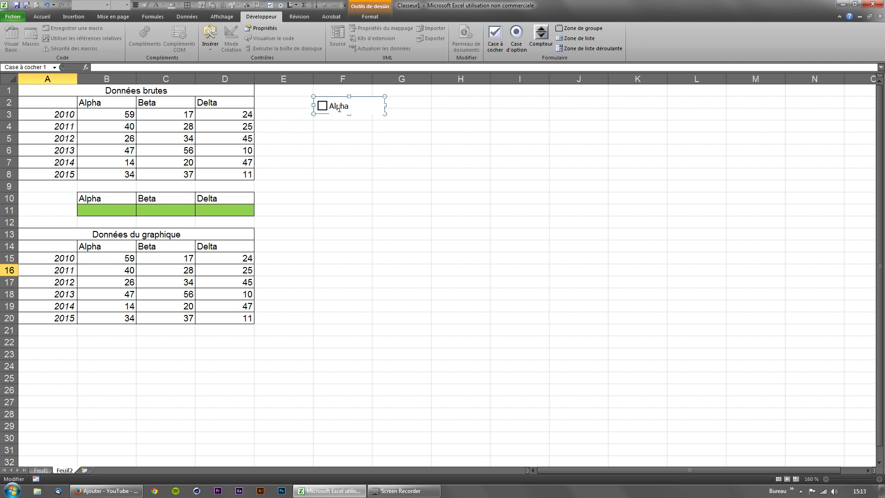
left_click(343, 128)
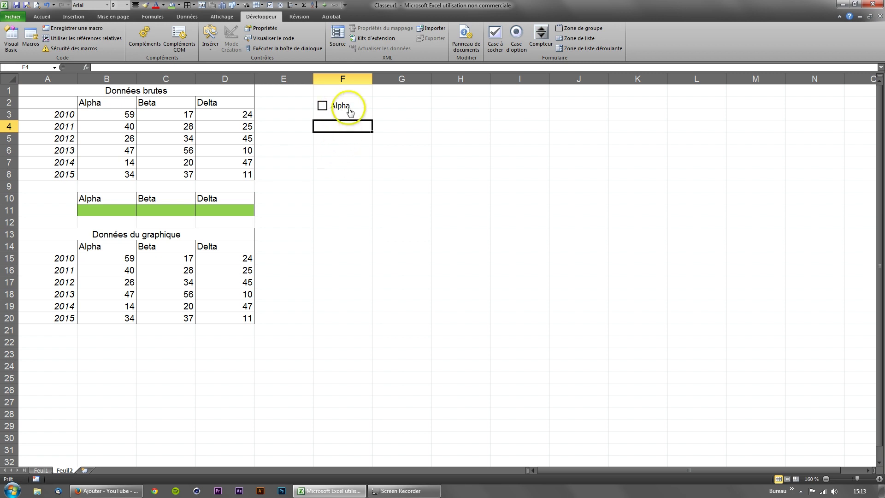
right_click(349, 112)
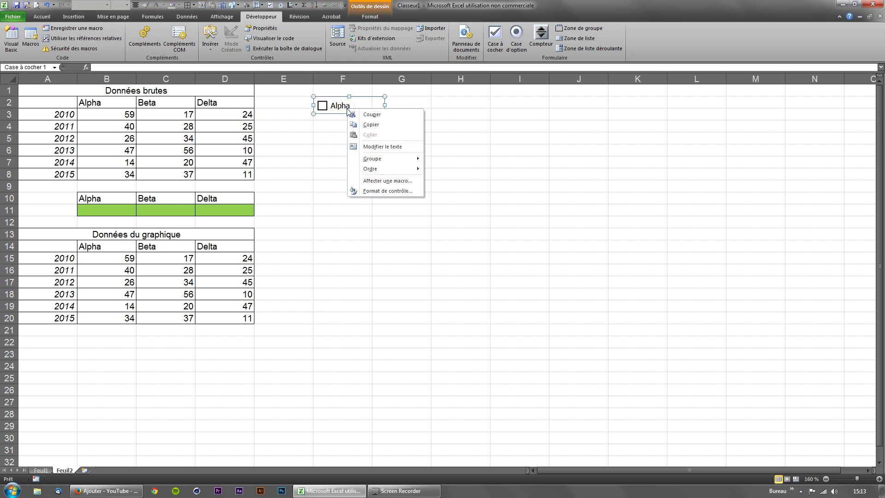
right_click(336, 112)
left_click(336, 113)
left_click(322, 138)
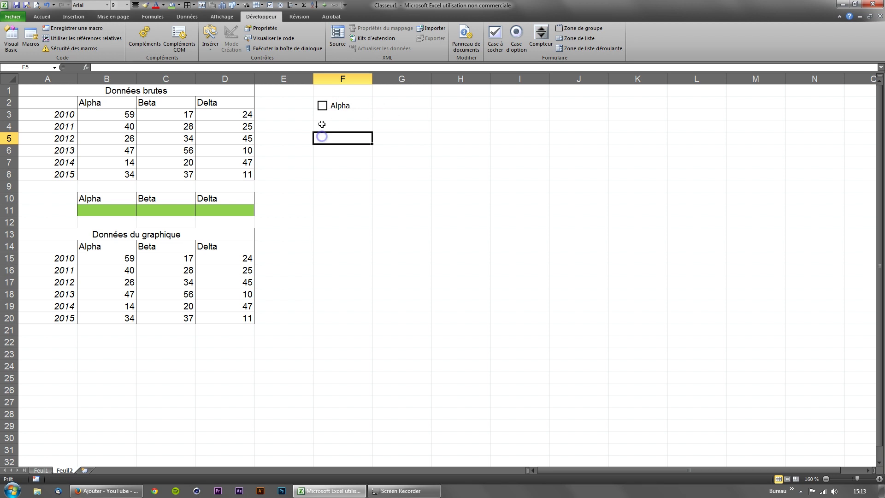
left_click(325, 111)
Step: Link the Alpha checkbox to cell $B$11 in its control format settings and deselect the checkbox
right_click(334, 114)
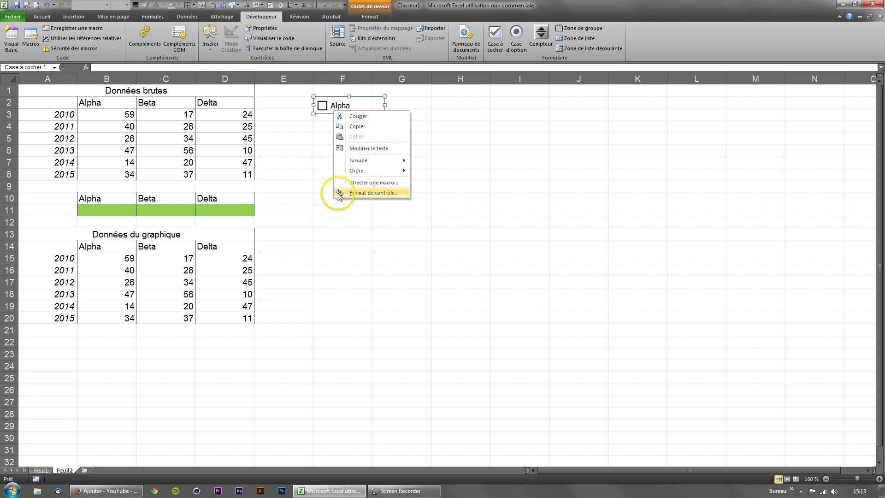
left_click(362, 193)
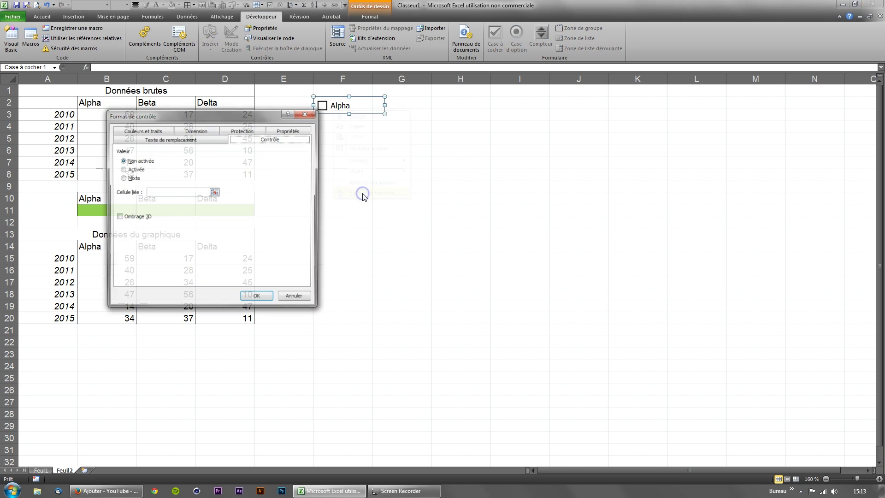
left_click_drag(244, 115, 427, 151)
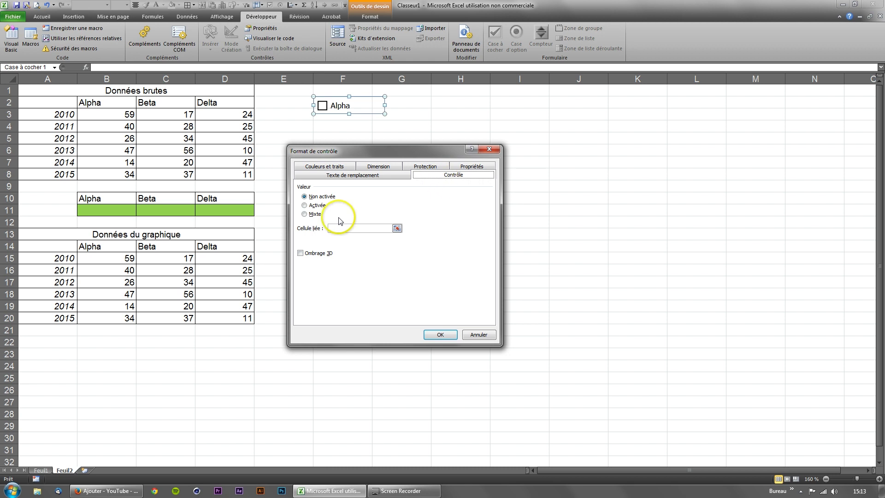
left_click(397, 229)
left_click(397, 228)
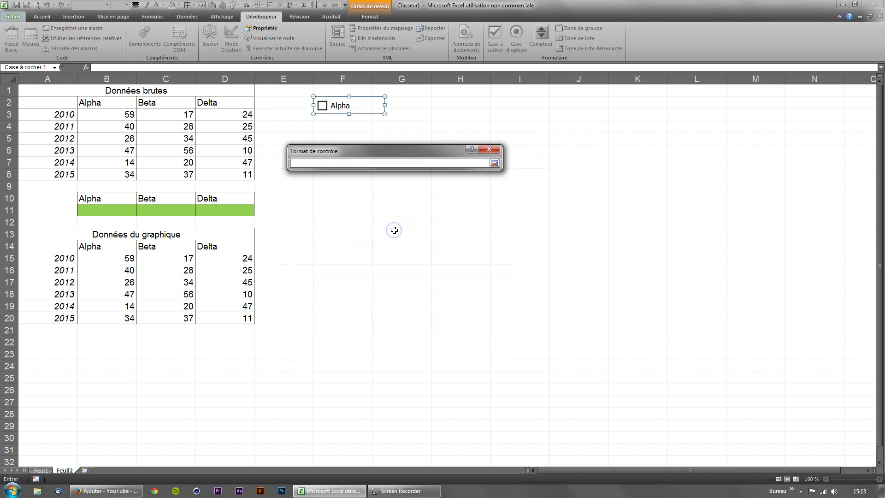
left_click(115, 211)
left_click(120, 209)
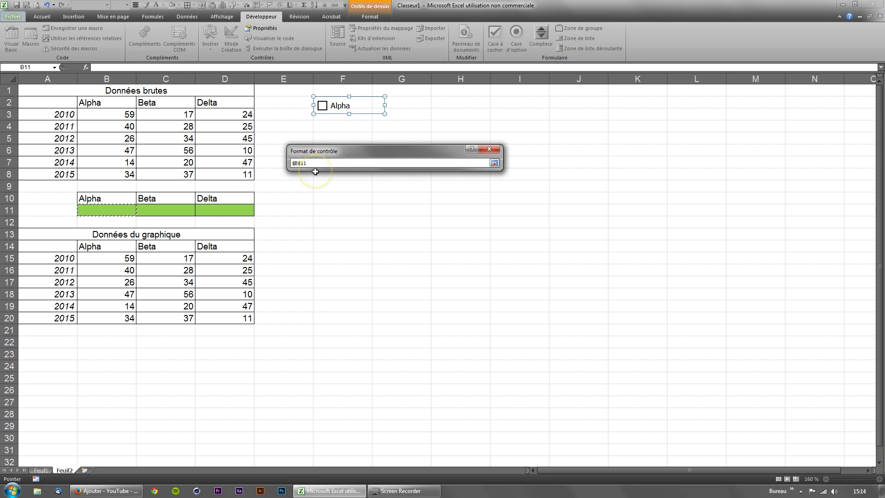
key("Return")
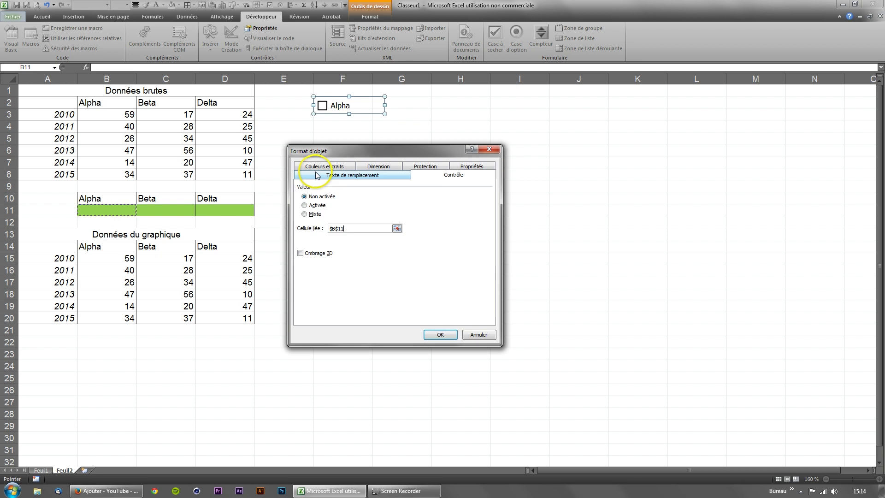
left_click(440, 332)
left_click(323, 123)
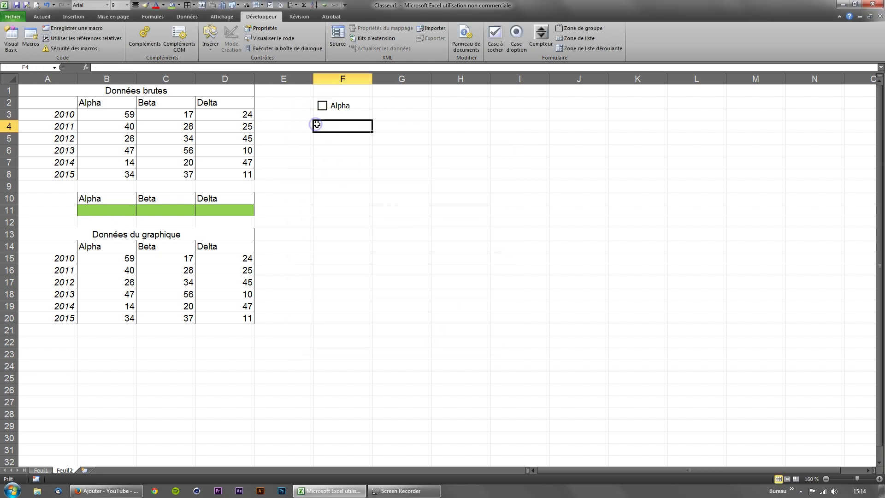
Step: Test the Alpha checkbox's cell link by enabling, disabling and enabling it again
left_click(322, 105)
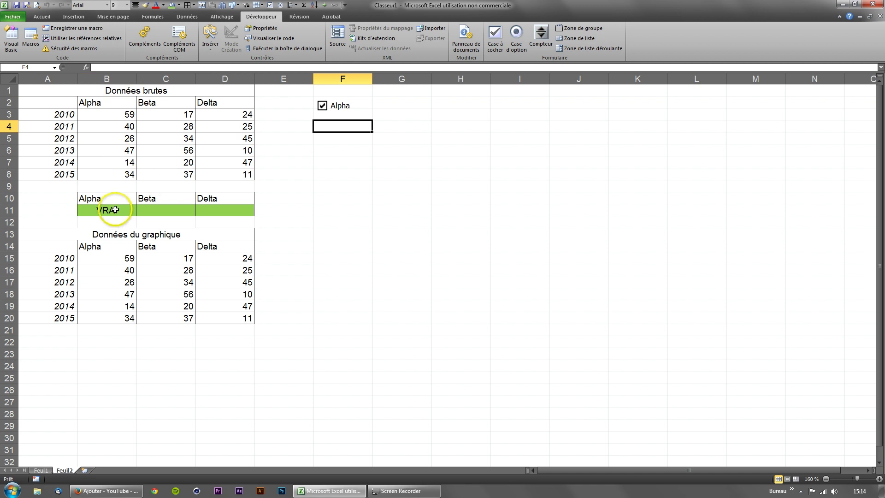
left_click(323, 106)
left_click(325, 106)
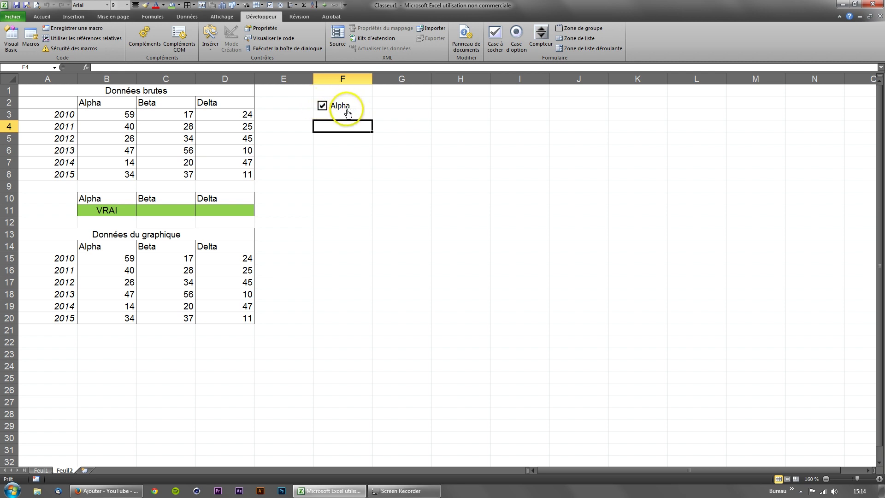
Step: Insert a second form-control checkbox around cell G2, beside Alpha, and caption it Beta
left_click(211, 48)
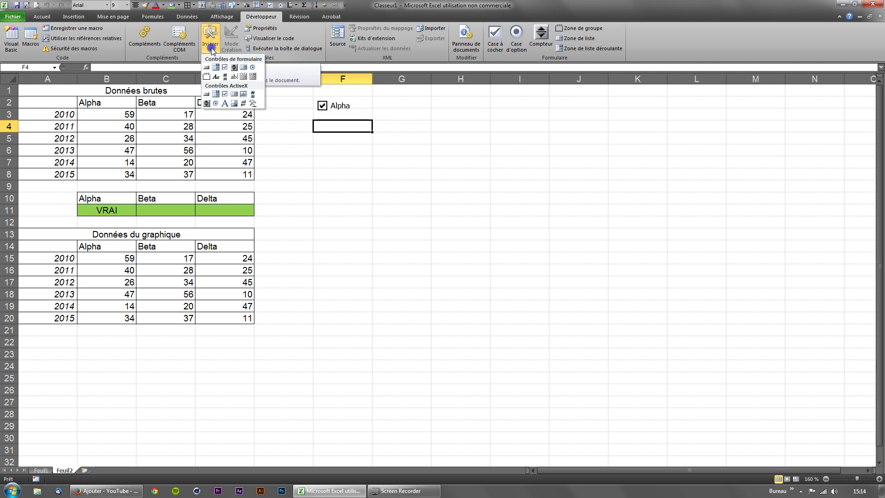
left_click(230, 66)
left_click(379, 98)
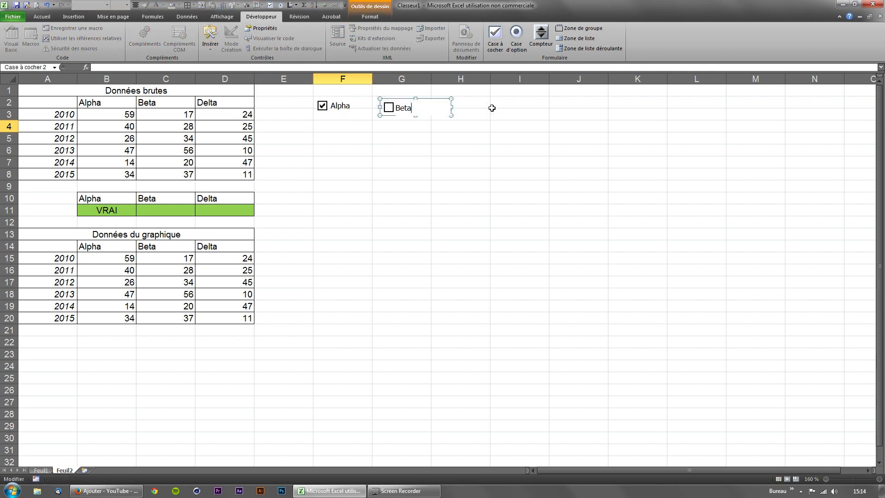
Step: Insert a third form-control checkbox around cells H2:I3, beside Beta, and caption it Delta
left_click(437, 123)
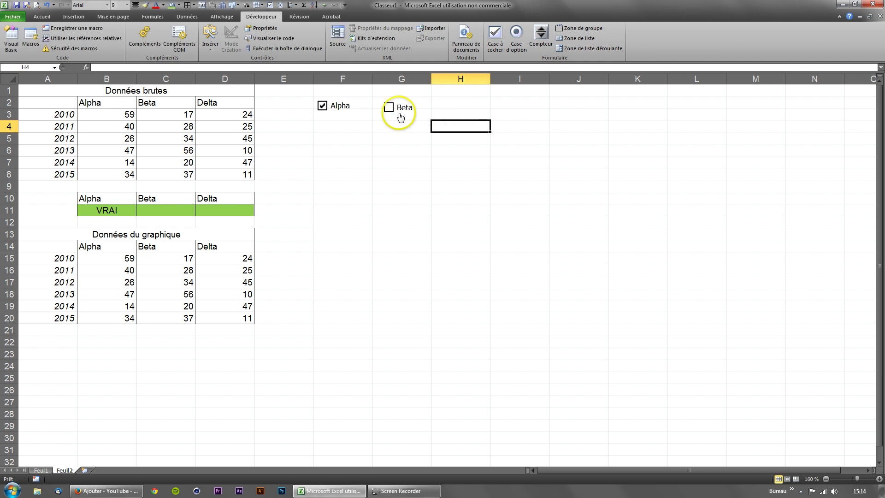
left_click(211, 46)
left_click(229, 65)
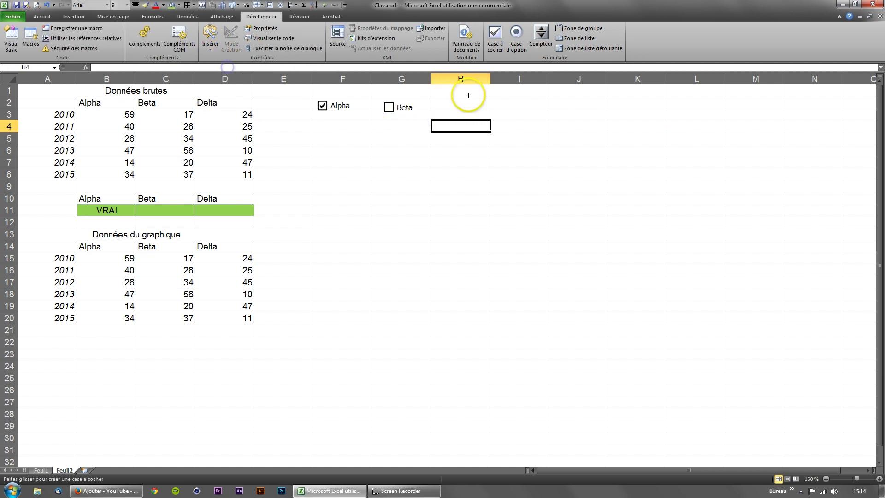
left_click(459, 104)
left_click(526, 112)
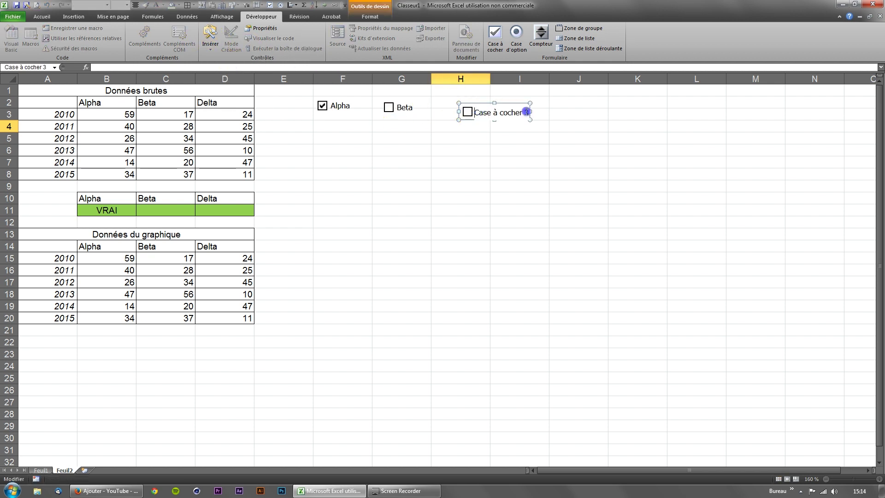
type("Delta")
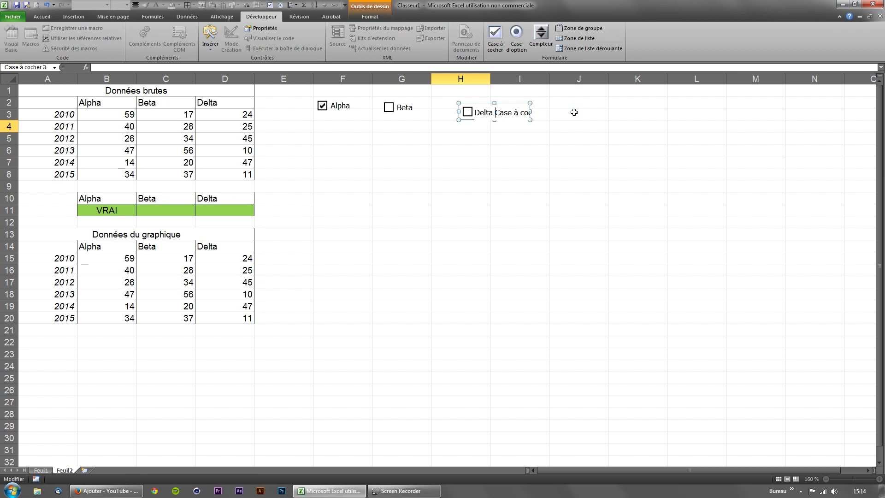
key("Delete")
key("Delete")
key("Delete")
key("Delete")
key("Delete")
key("Delete")
left_click(563, 112)
left_click(478, 128)
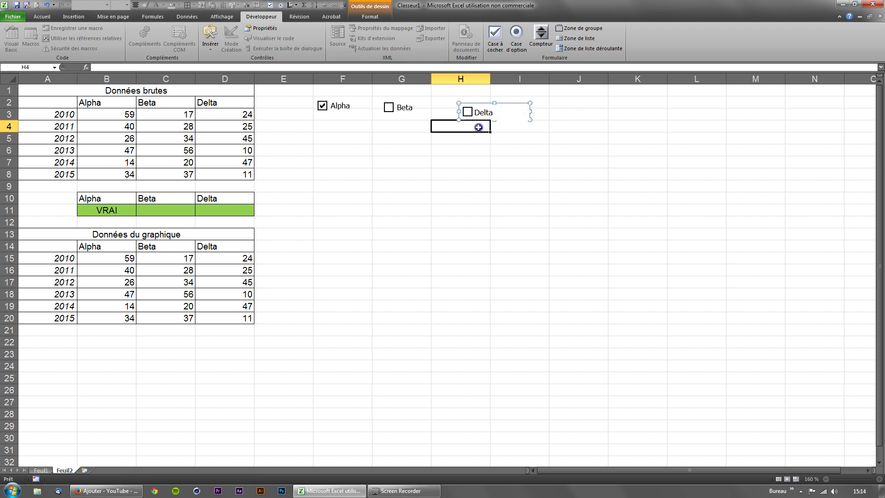
Step: Align the Alpha, Beta and Delta checkboxes along their top edges and distribute them horizontally
right_click(478, 112)
left_click(401, 108, "ctrl")
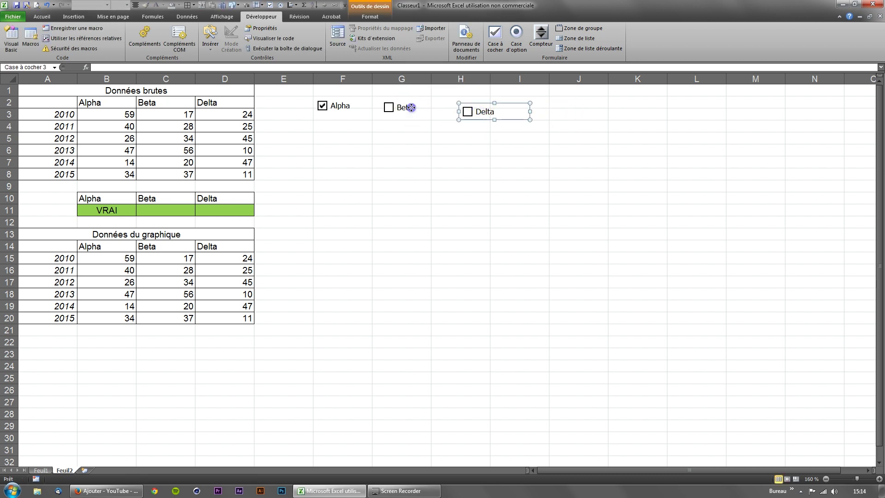
left_click(339, 108, "ctrl")
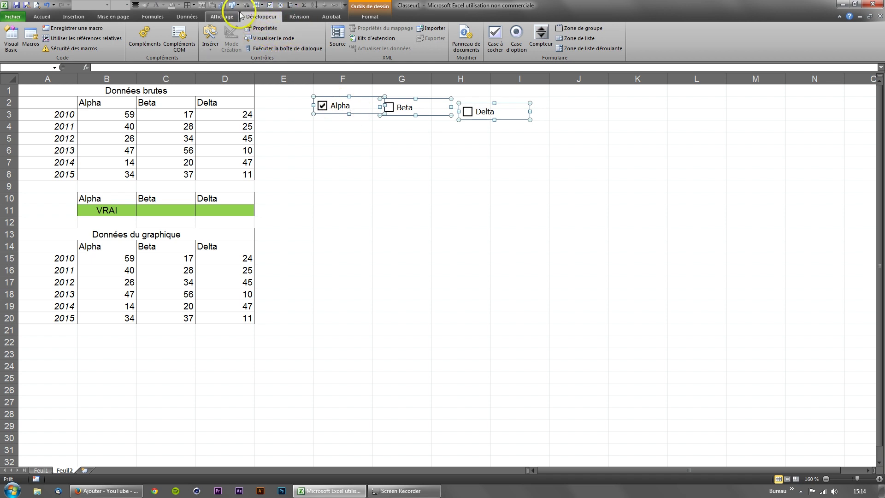
left_click(369, 17)
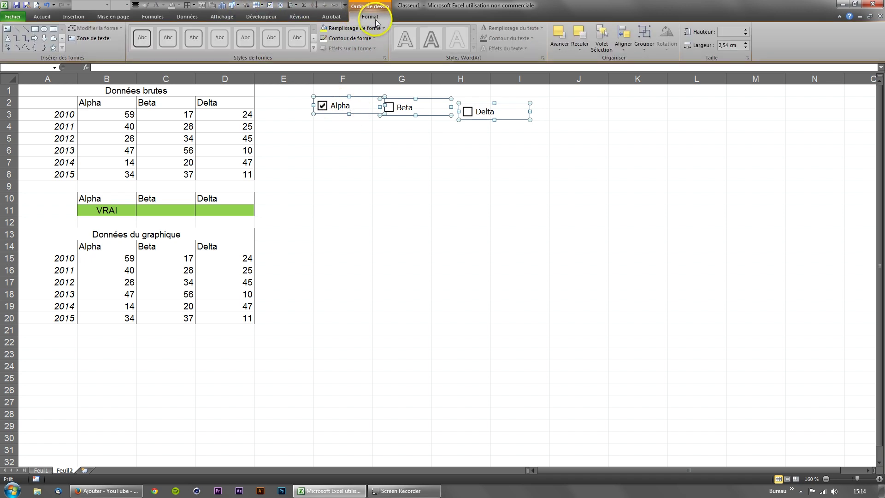
left_click(623, 37)
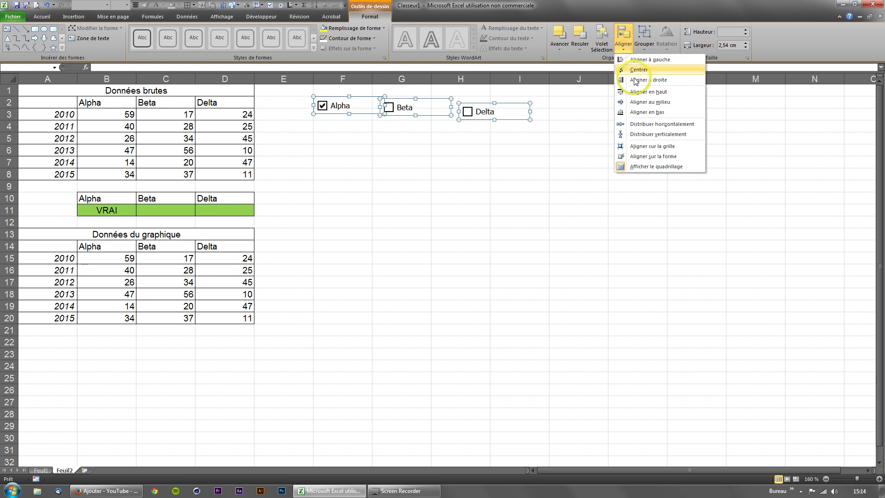
left_click(646, 92)
left_click(624, 37)
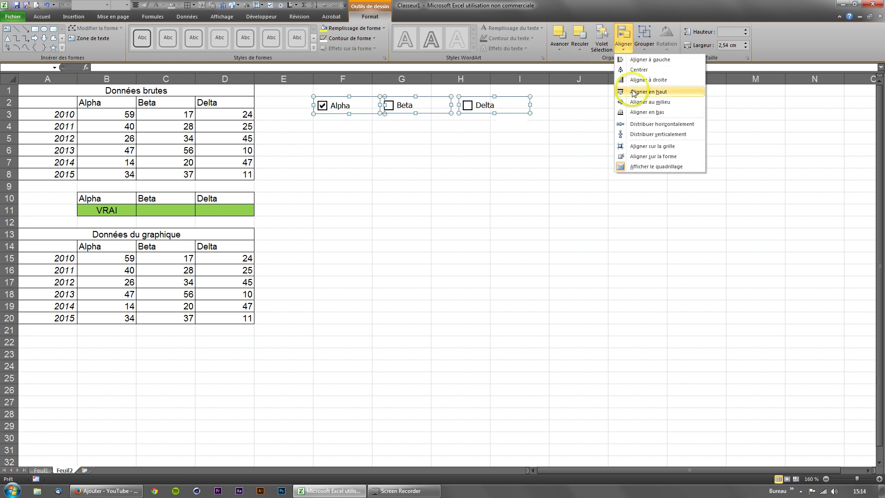
left_click(641, 125)
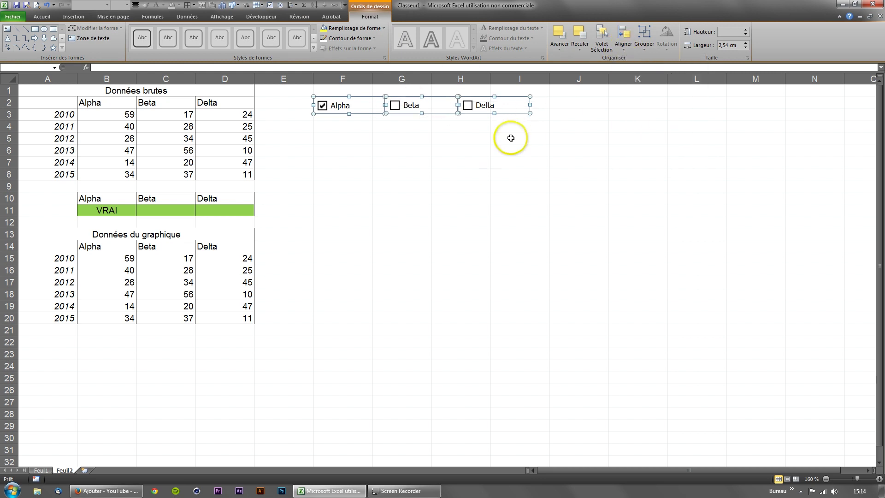
left_click(457, 149)
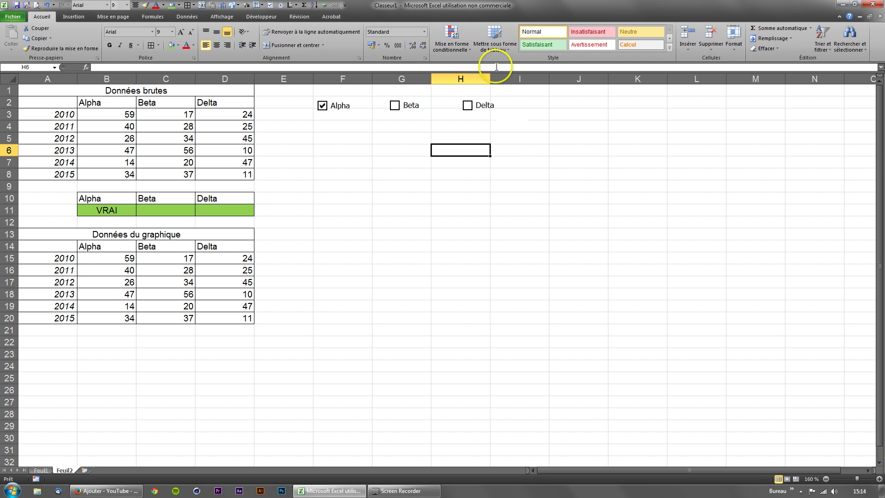
Step: Link the Beta checkbox to cell $C$11 in its control format settings
right_click(417, 107)
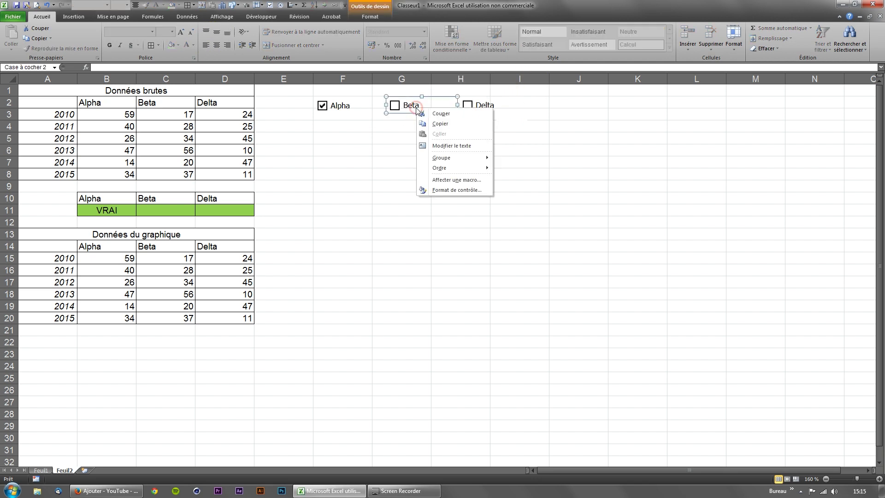
left_click(452, 191)
left_click(397, 228)
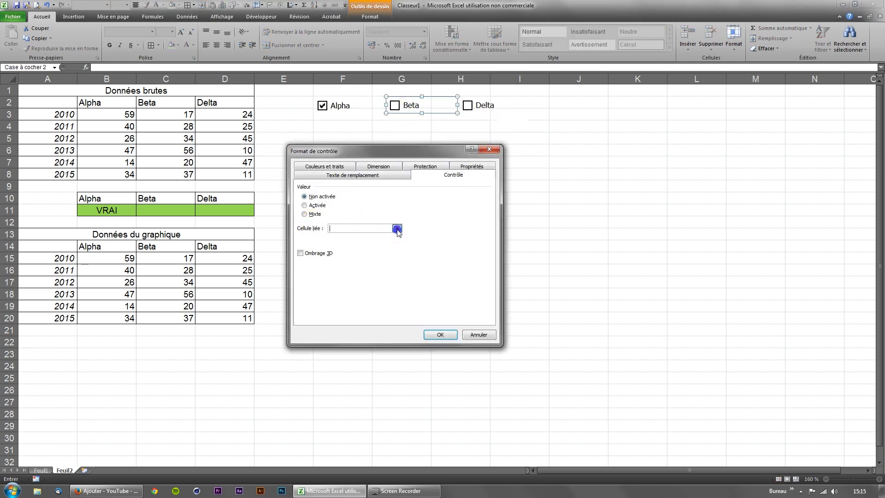
left_click(167, 213)
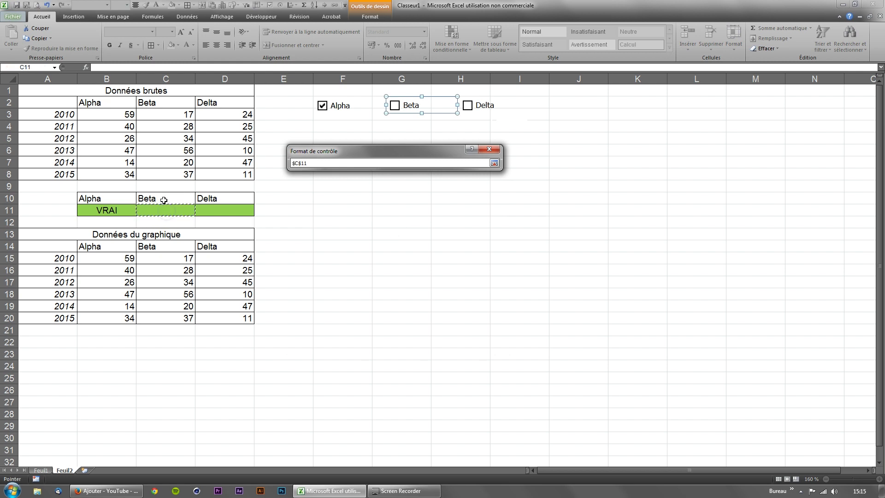
key("Return")
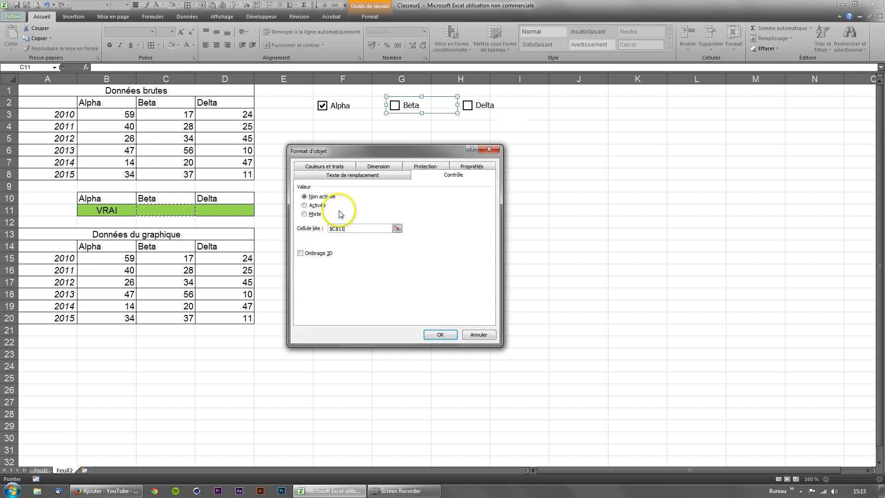
left_click(445, 333)
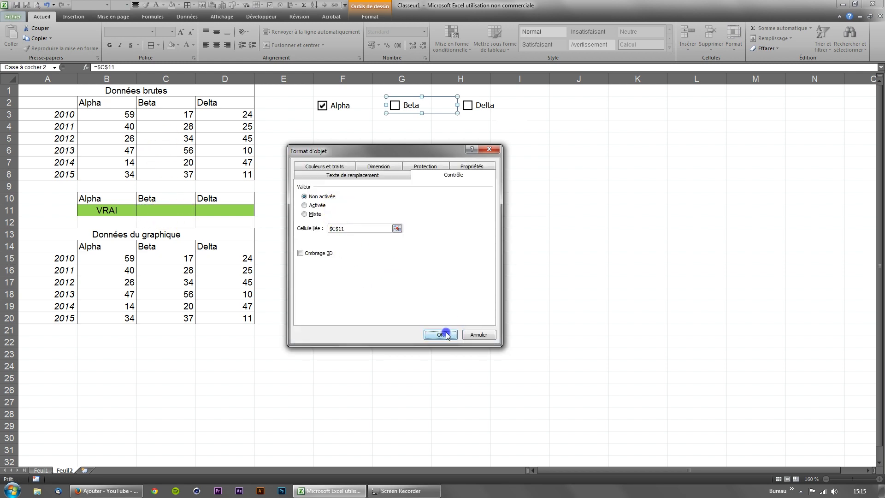
Step: Link the Delta checkbox to cell $D$11 in its control format settings
right_click(491, 106)
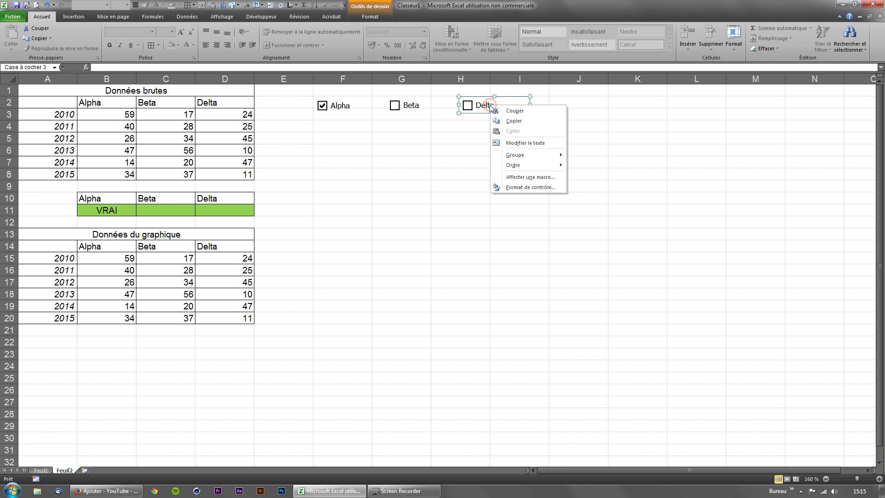
left_click(525, 187)
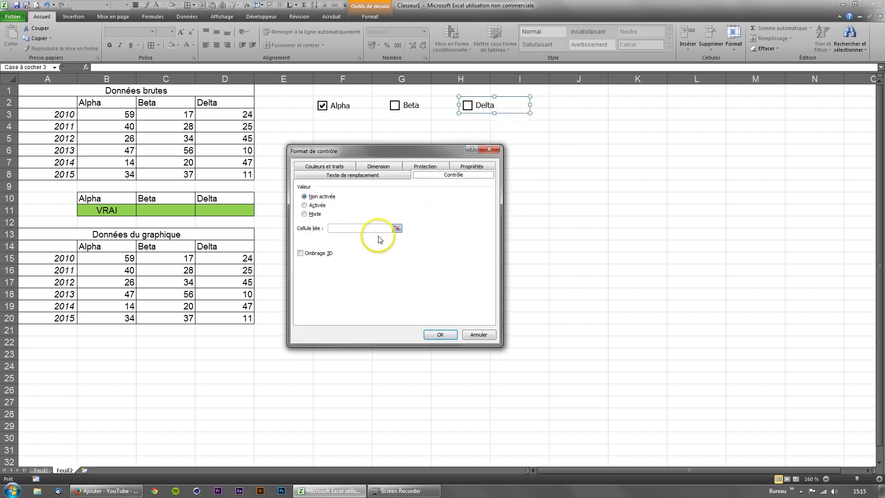
left_click(397, 228)
left_click(236, 210)
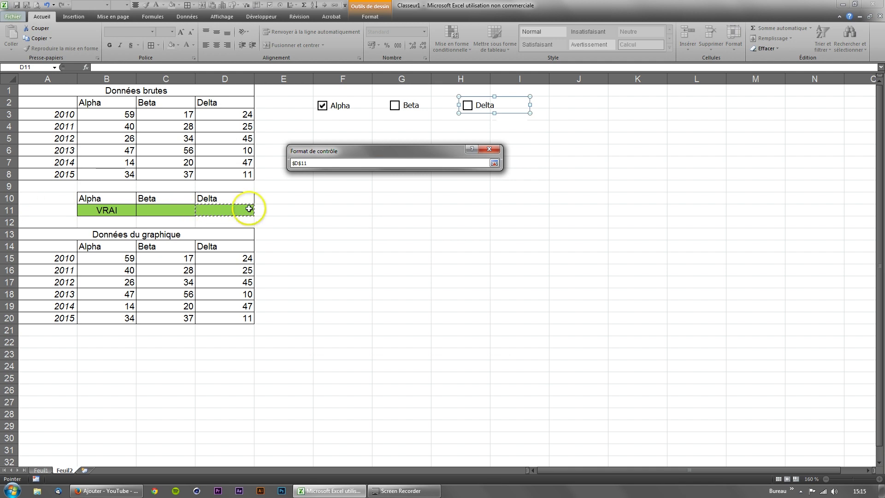
key("Return")
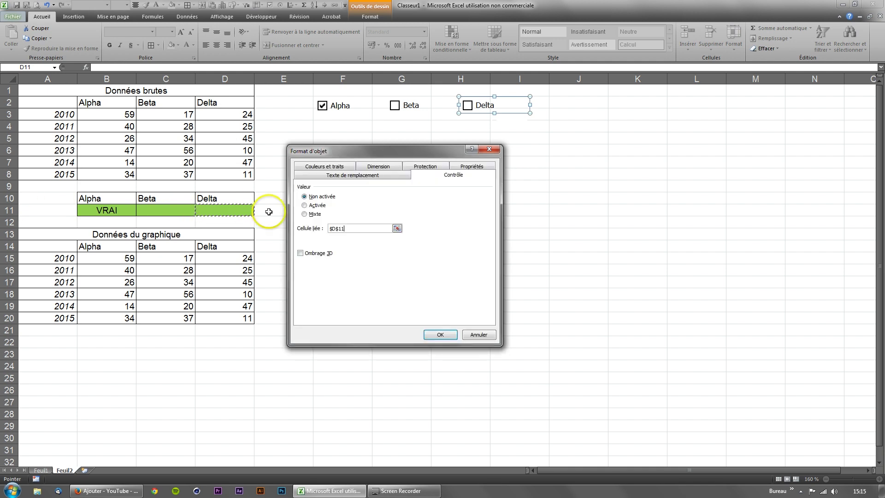
left_click(441, 335)
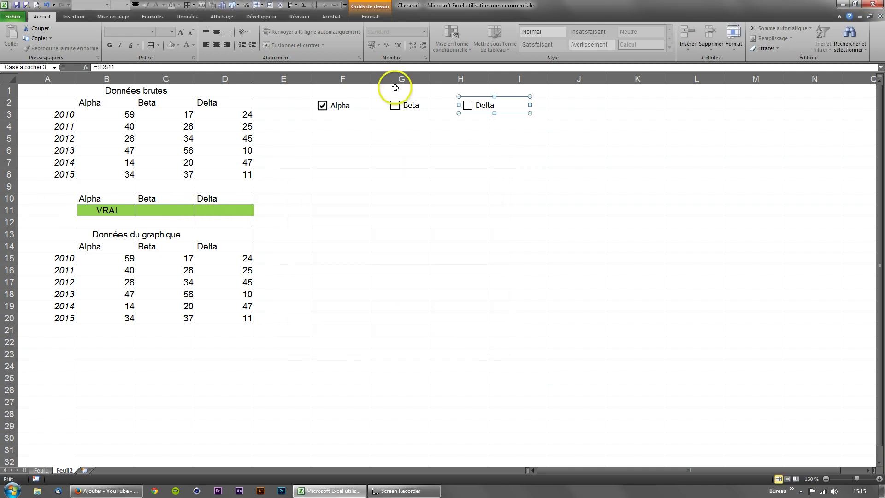
Step: Test the cell links of the Beta and Delta checkboxes by switching each on and off, leaving both enabled
left_click(396, 105)
left_click(463, 125)
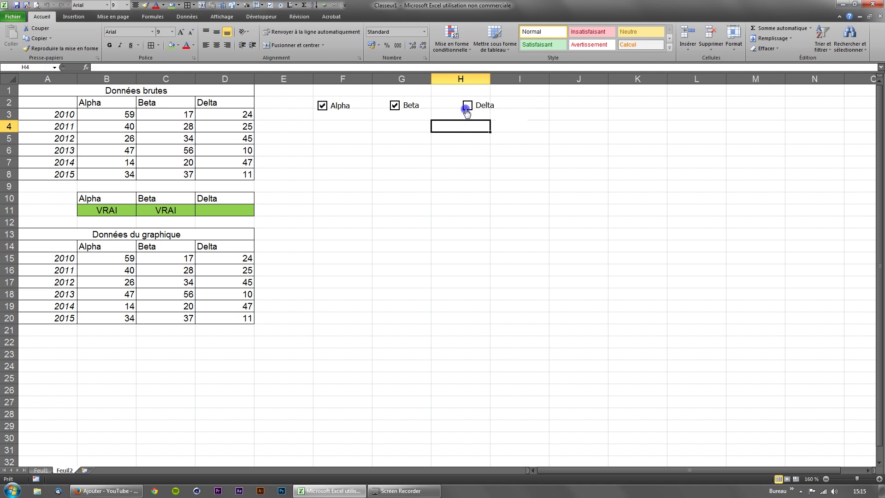
left_click(467, 105)
left_click(395, 106)
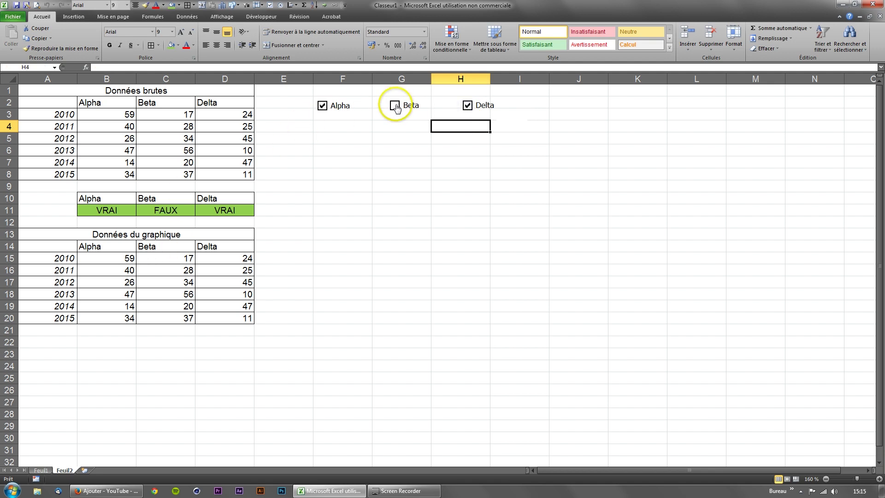
left_click(395, 105)
left_click(395, 105)
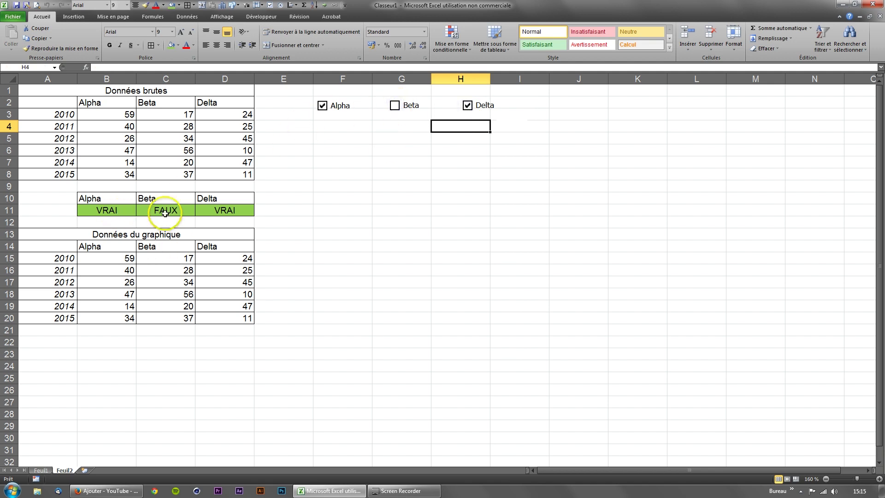
left_click(467, 105)
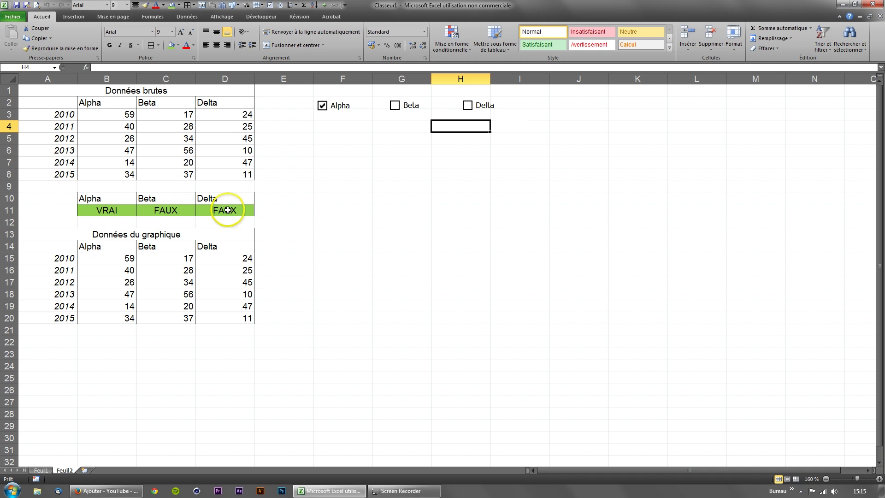
left_click(226, 210)
left_click(467, 105)
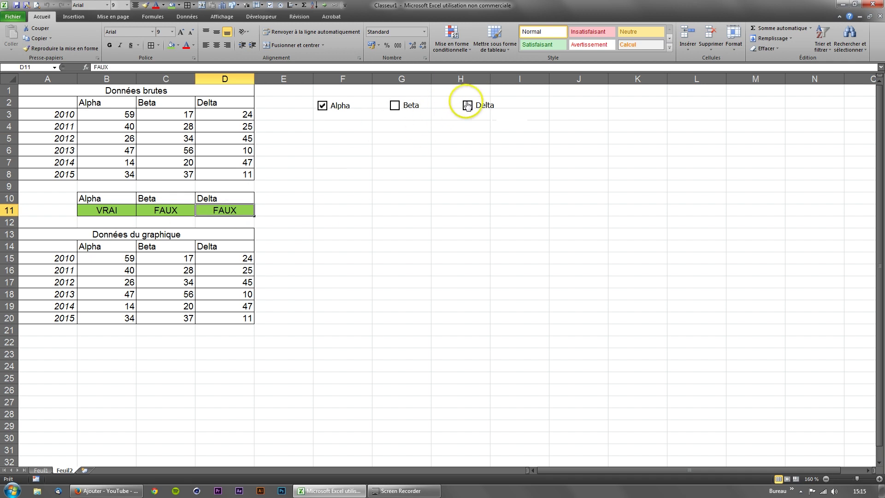
left_click(395, 105)
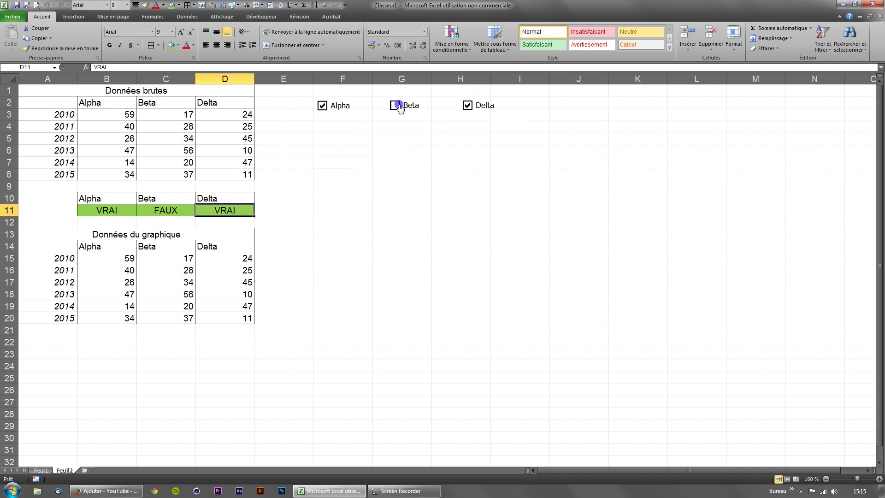
Step: Begin an SI formula in cell B15 that tests B$11=vrai, with the row reference locked, and returns B3 when true
left_click(116, 261)
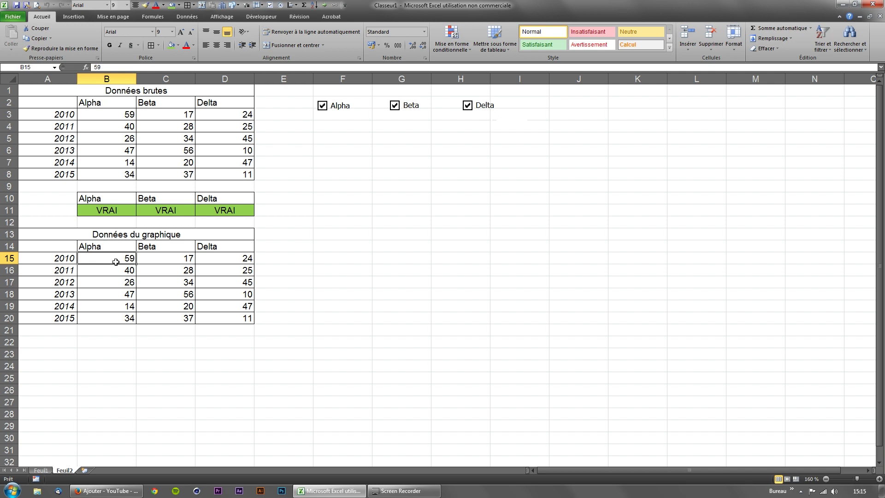
type("=si")
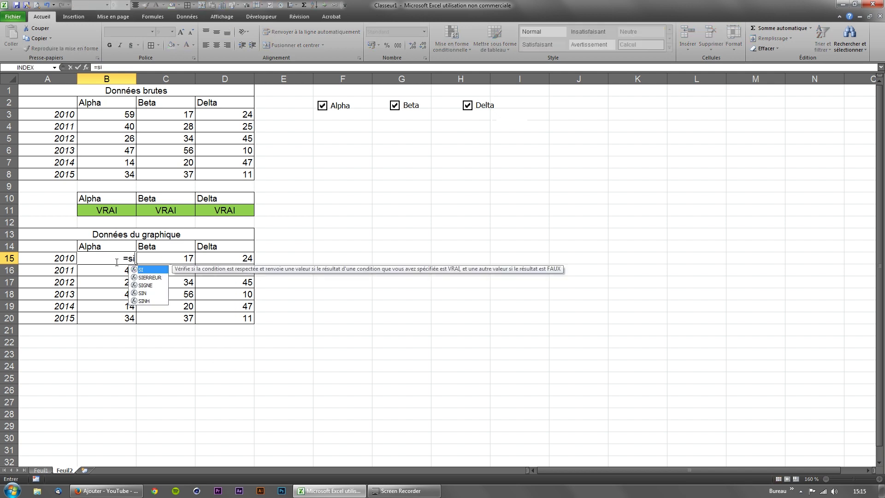
type("(")
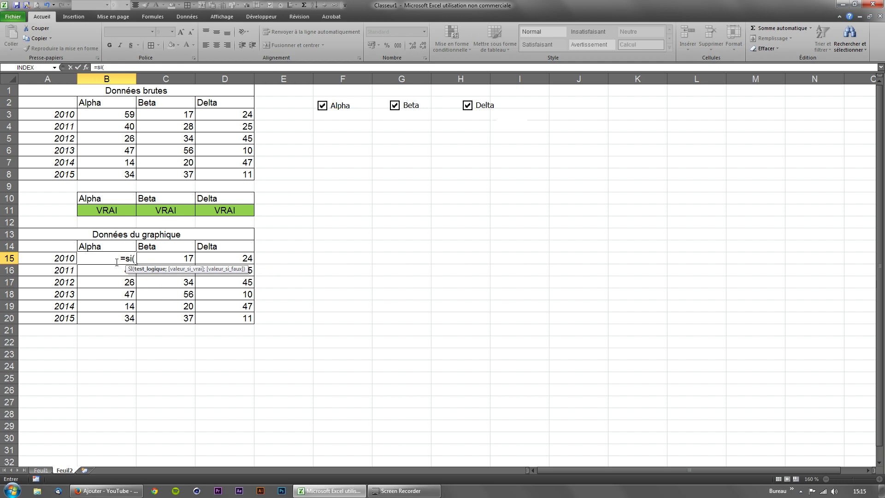
left_click(120, 209)
left_click(112, 210)
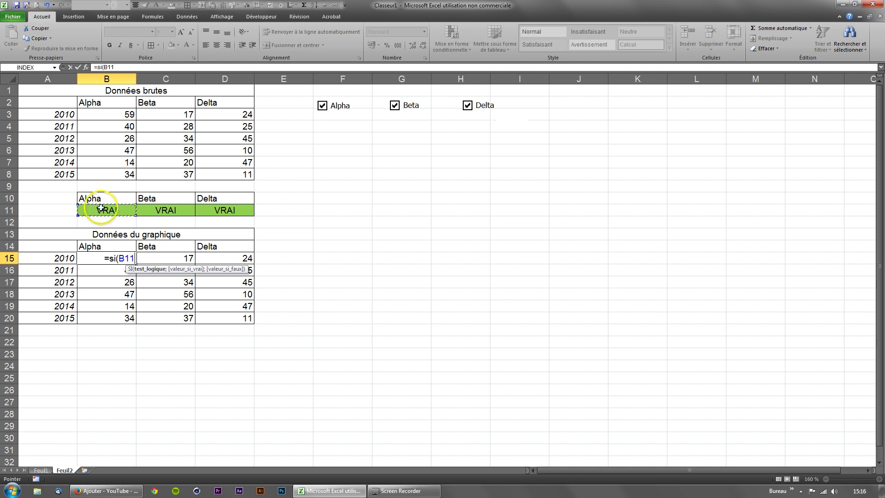
left_click(127, 257)
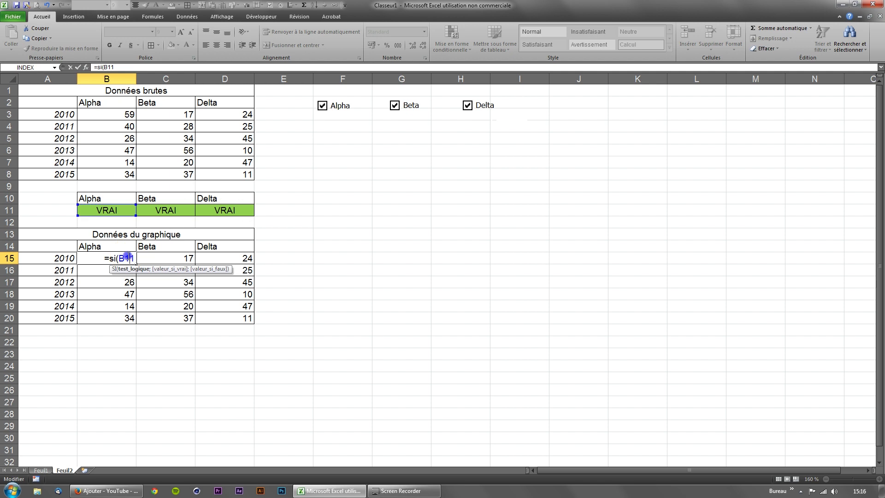
type("$")
left_click(116, 256)
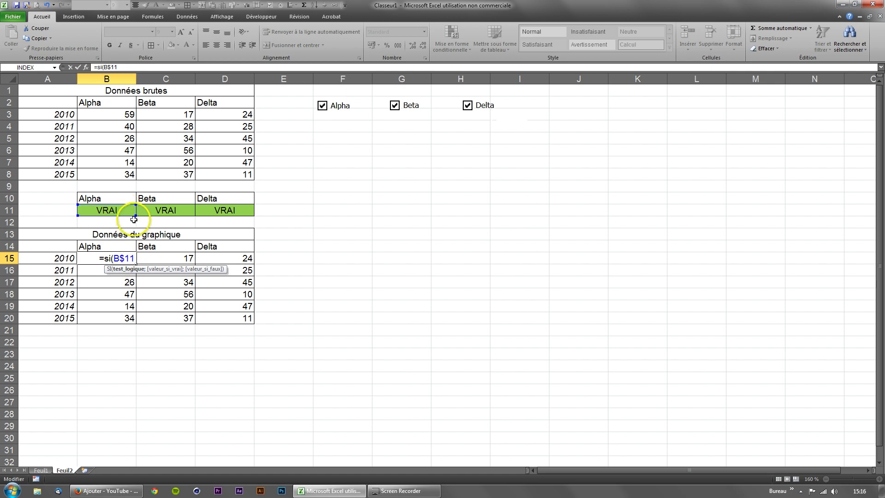
type("=vrai;")
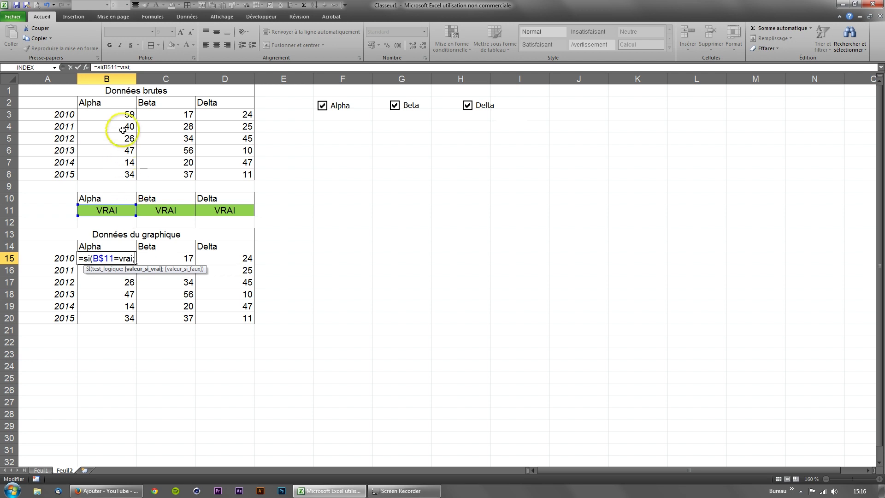
left_click(122, 115)
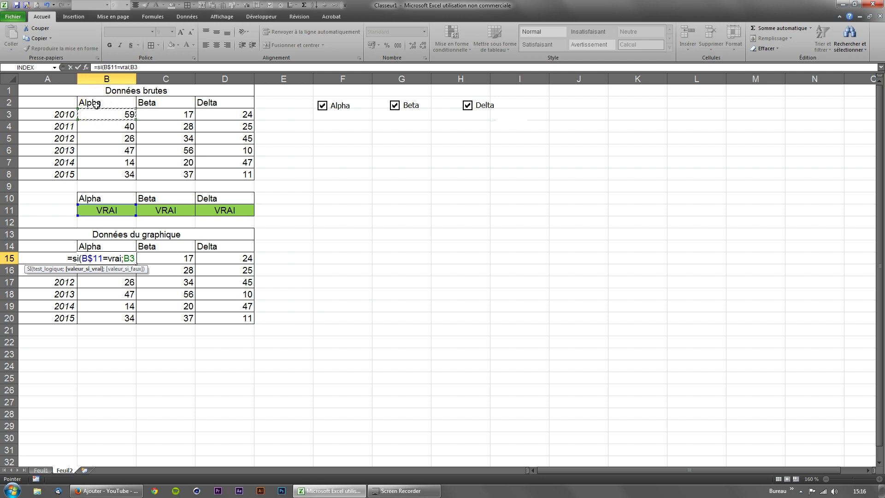
type(";")
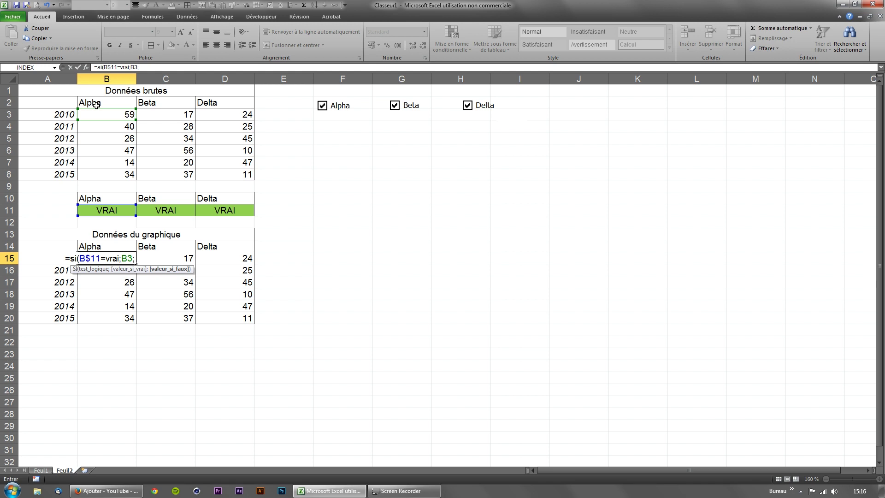
type("-")
left_click(100, 117)
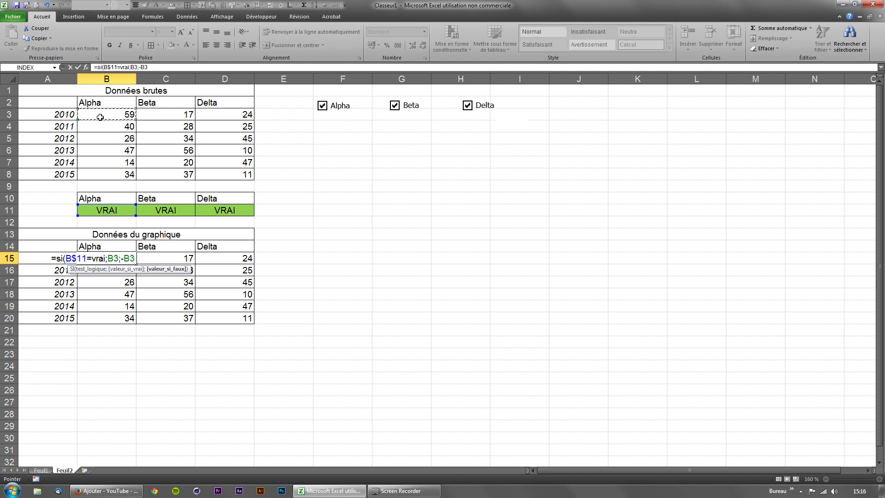
key("BackSpace")
key("BackSpace")
key("BackSpace")
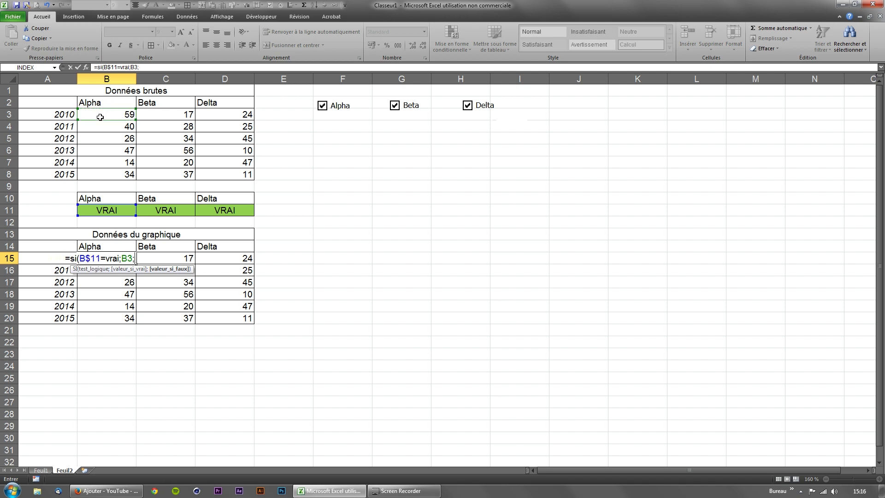
type("na")
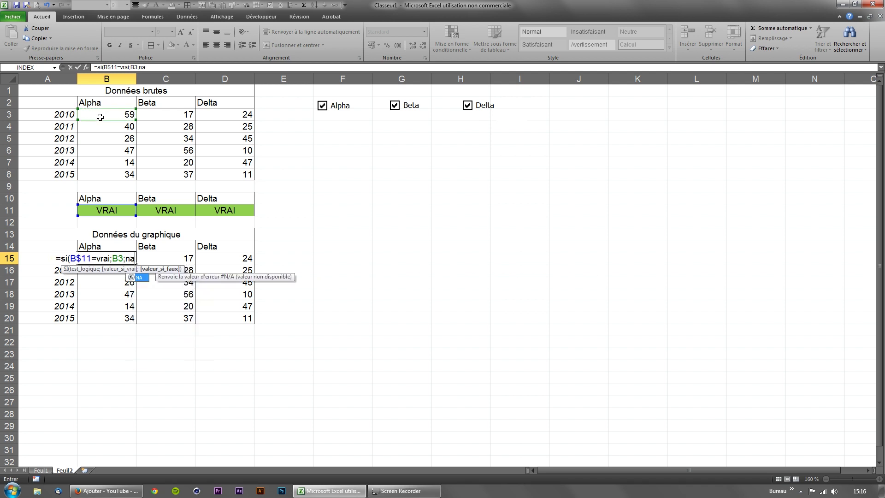
type("()")
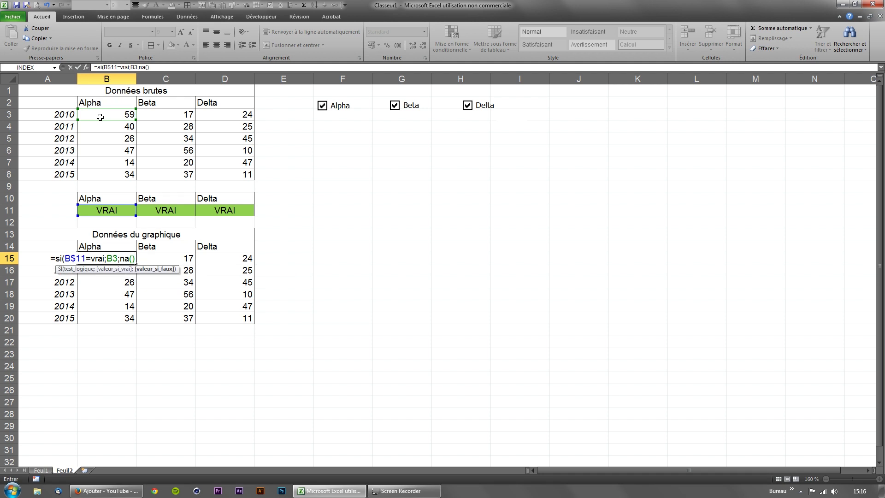
key("BackSpace")
key("BackSpace")
key("BackSpace")
key("BackSpace")
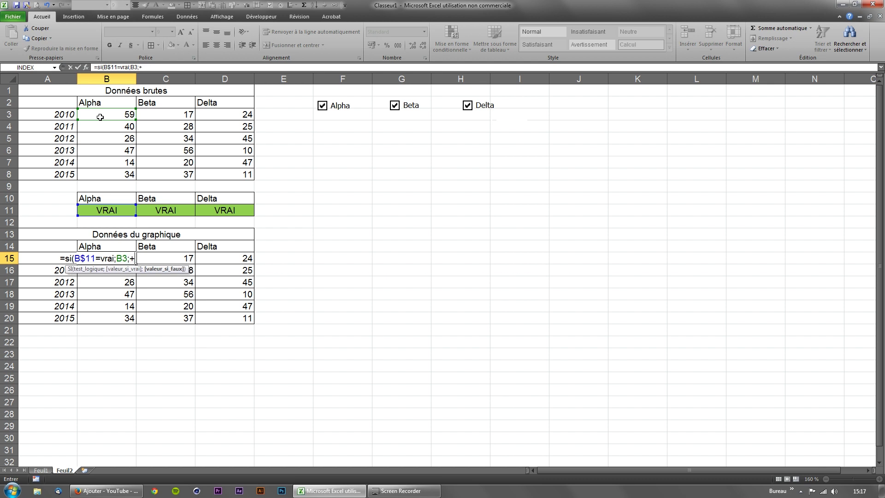
Step: Complete the B15 formula with -B3 as the value if false and fill it down to B20
type("-")
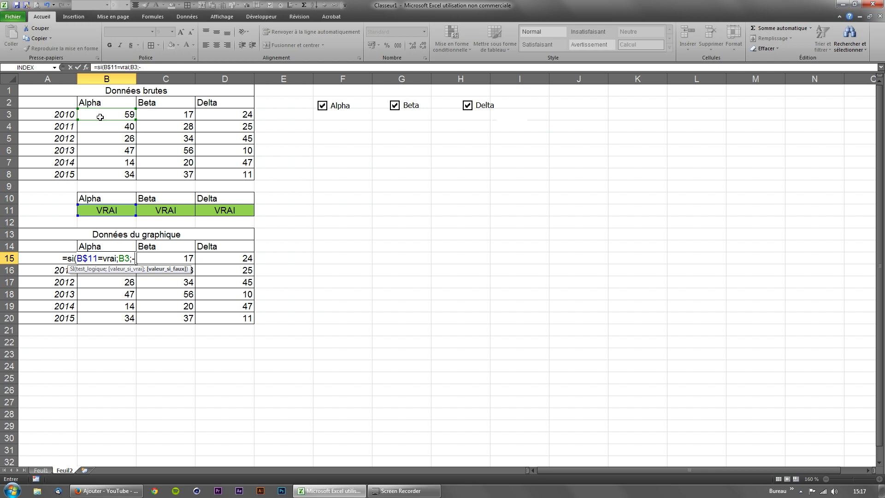
left_click(102, 114)
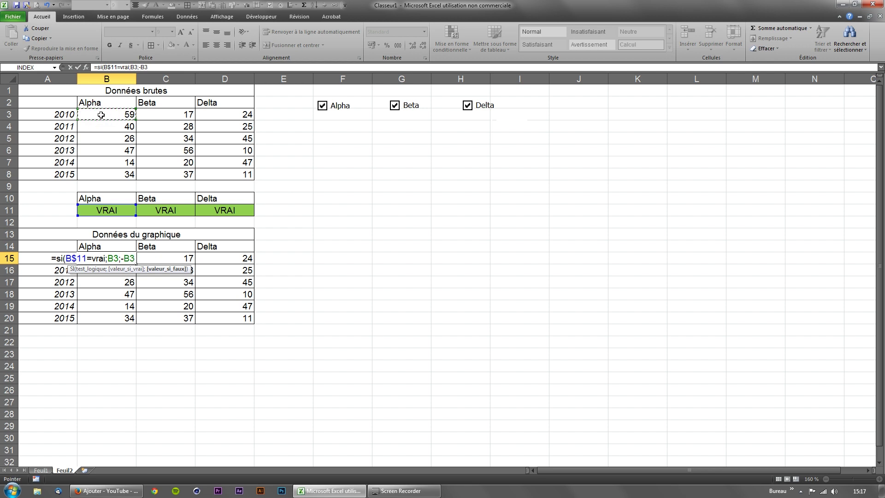
key("Return")
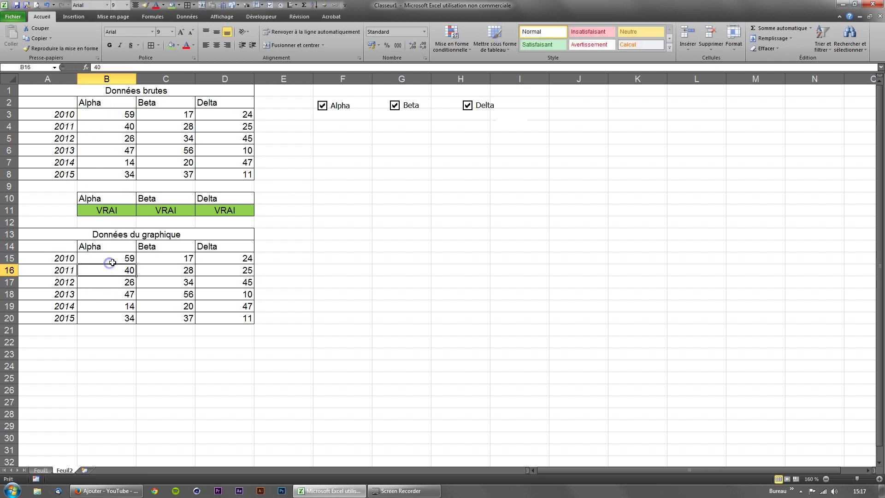
left_click(112, 263)
left_click_drag(136, 264, 136, 326)
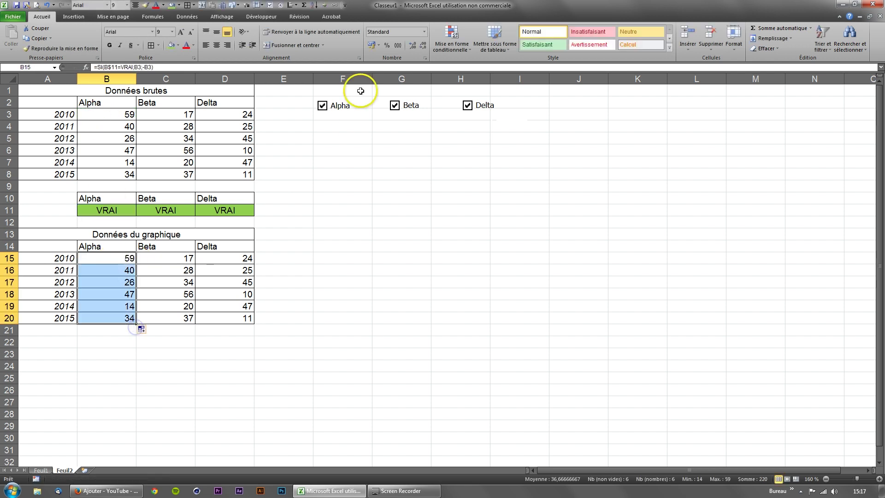
Step: Switch off the Alpha checkbox to test its column and copy the B15 formula across the chart data range B15:D20
left_click(326, 139)
left_click(322, 106)
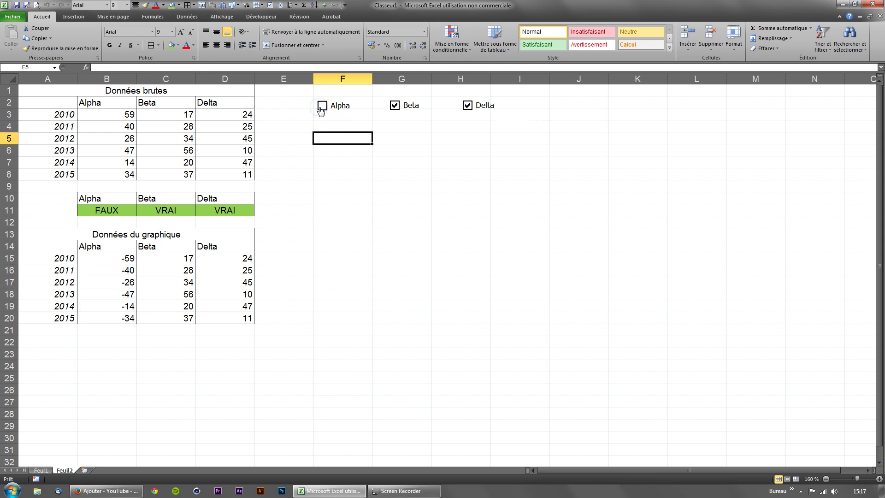
left_click_drag(113, 259, 117, 317)
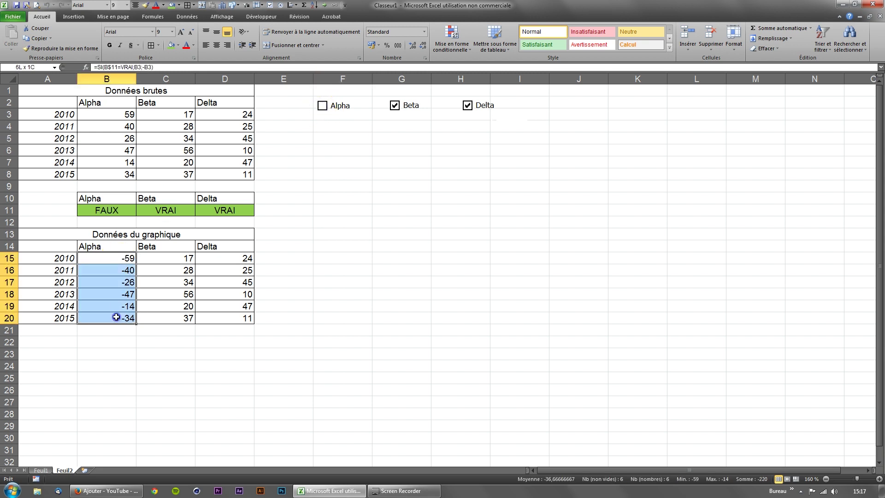
left_click(127, 261)
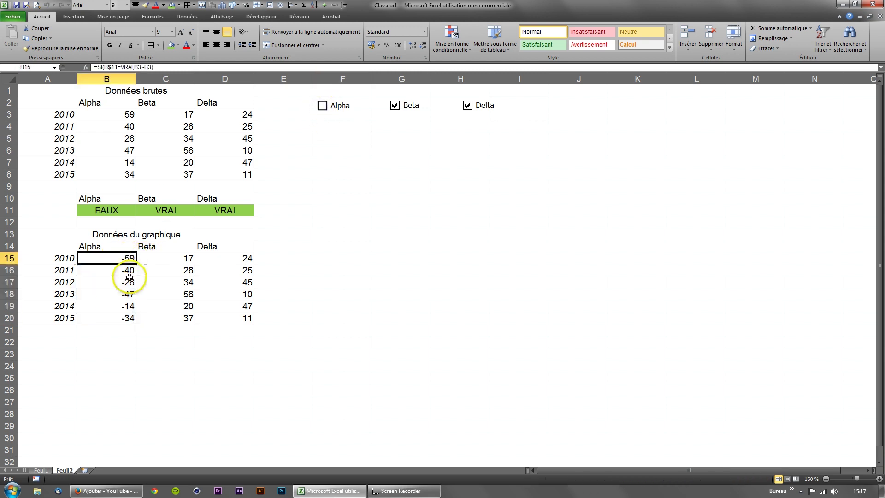
left_click_drag(127, 261, 252, 324)
Step: Test the copied formulas by toggling the Alpha, Beta and Delta checkboxes, leaving all three enabled
left_click(396, 106)
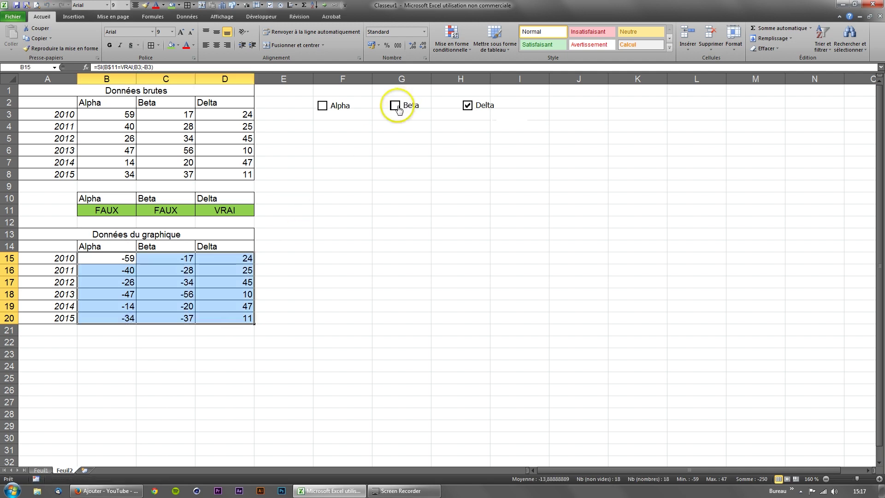
left_click(468, 106)
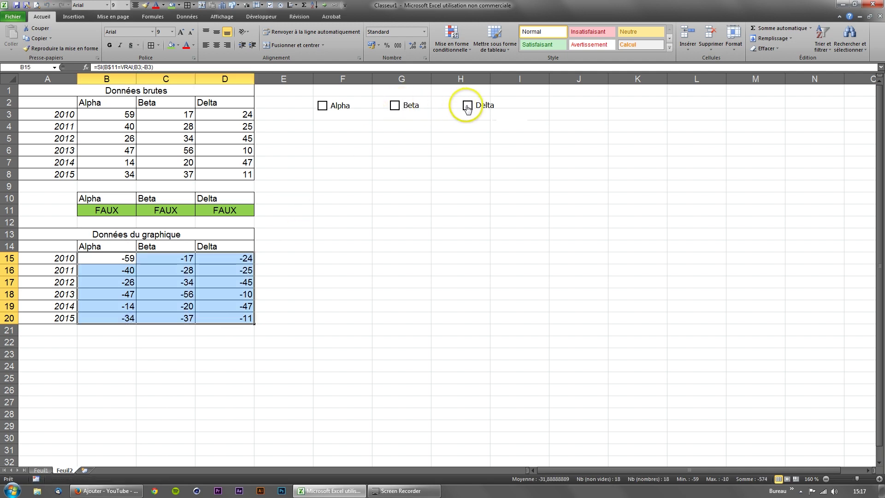
left_click(404, 107)
left_click(331, 106)
left_click(330, 105)
left_click(395, 106)
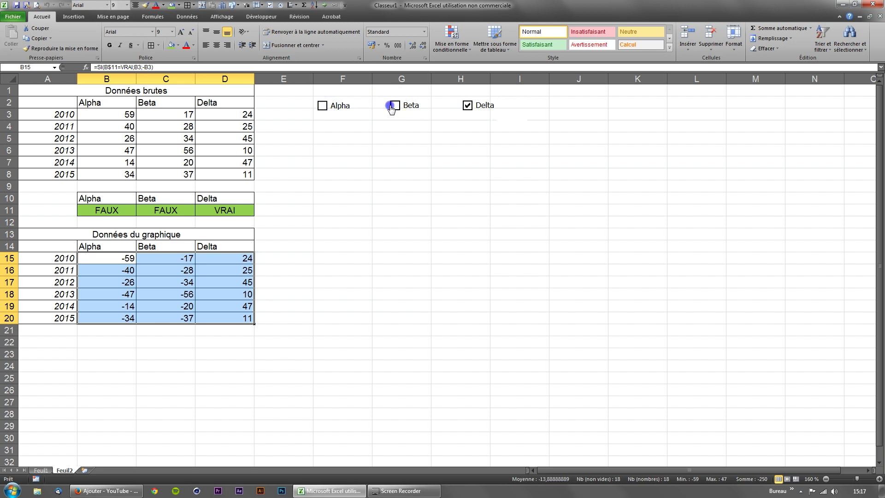
left_click(468, 105)
left_click(468, 105)
left_click(396, 106)
left_click(297, 104)
left_click(330, 106)
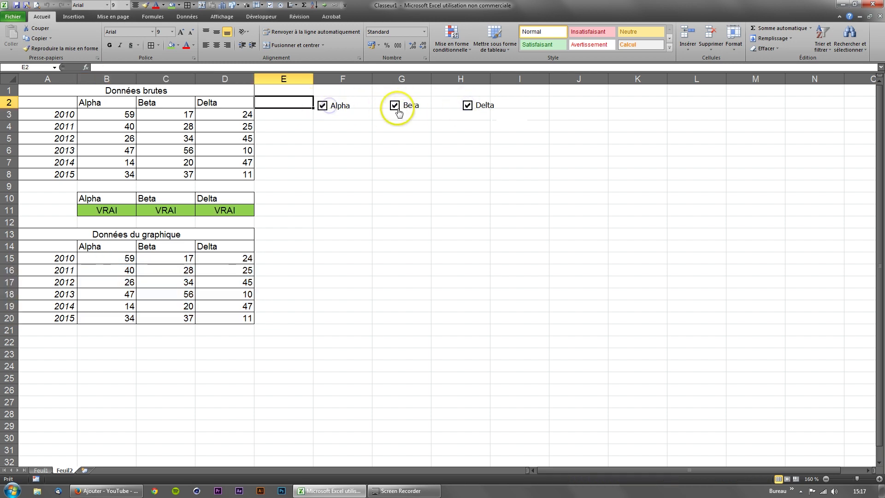
left_click(395, 106)
left_click(395, 106)
Step: Replace the value if false in the D15 formula with na() and fill the formula down to D20
left_click(192, 258)
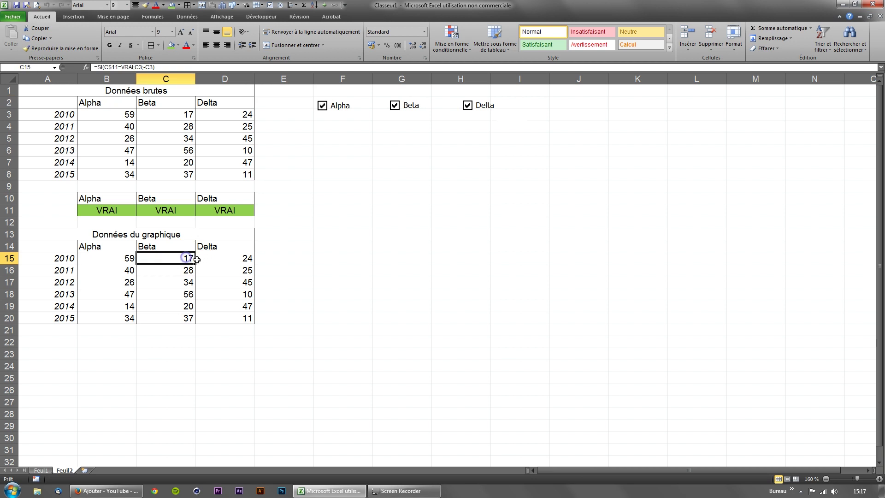
left_click(203, 260)
left_click(156, 68)
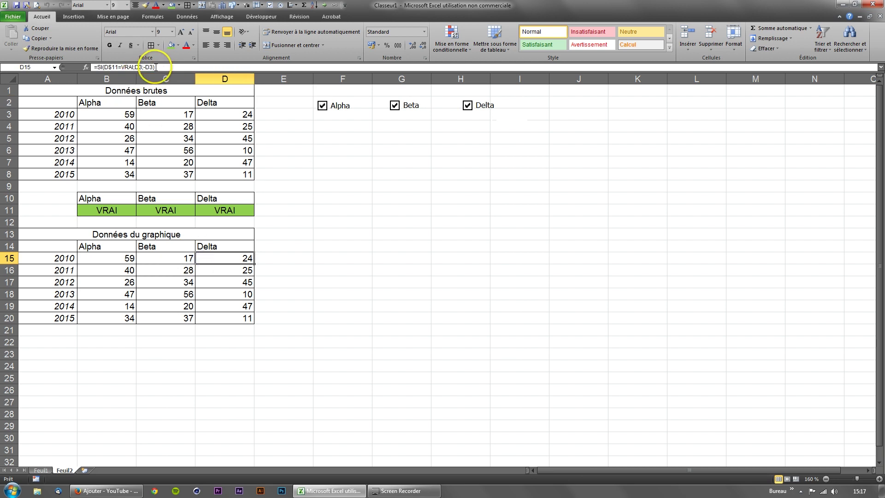
left_click(152, 67)
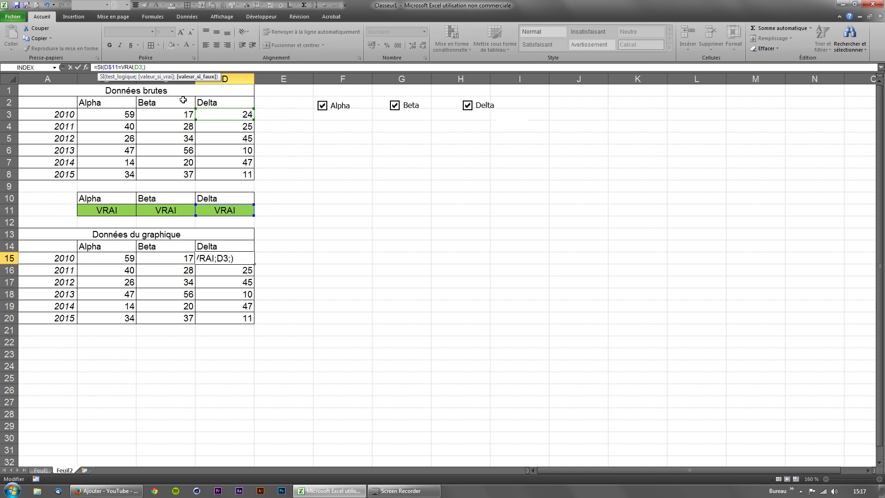
type("na()")
left_click(183, 100)
left_click(235, 259)
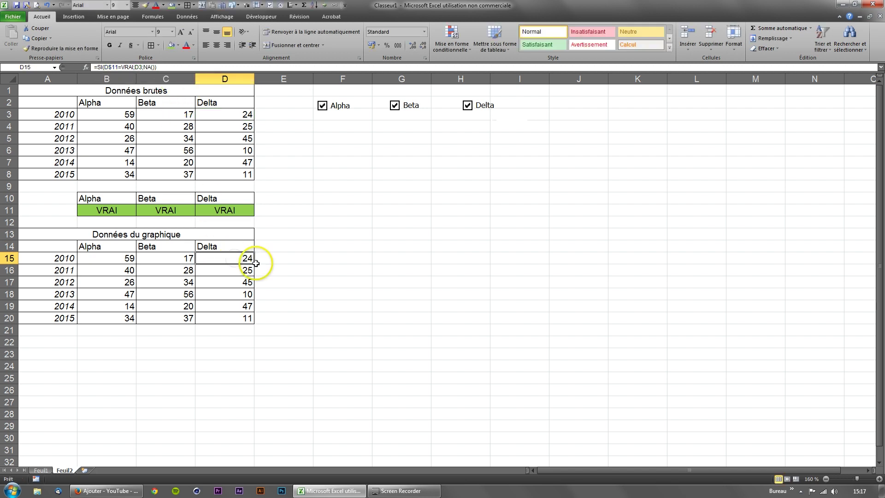
left_click_drag(253, 264, 253, 323)
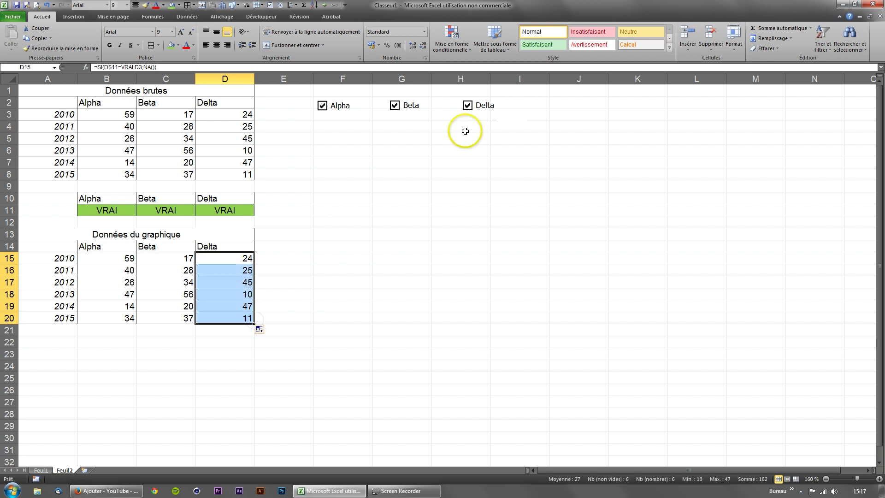
Step: Test the Delta column by switching its checkbox off and on repeatedly, leaving it enabled, and review the formula in D15
left_click(469, 106)
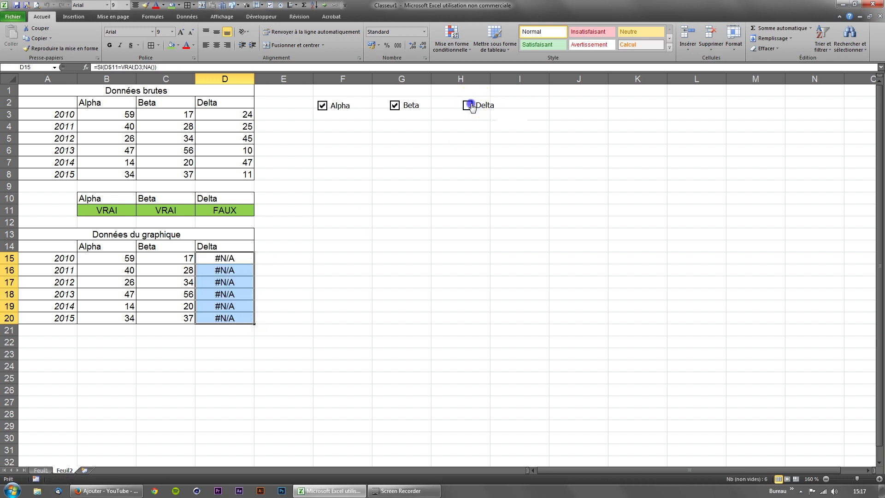
left_click(469, 106)
left_click(469, 106)
left_click(471, 105)
left_click(471, 105)
left_click(470, 106)
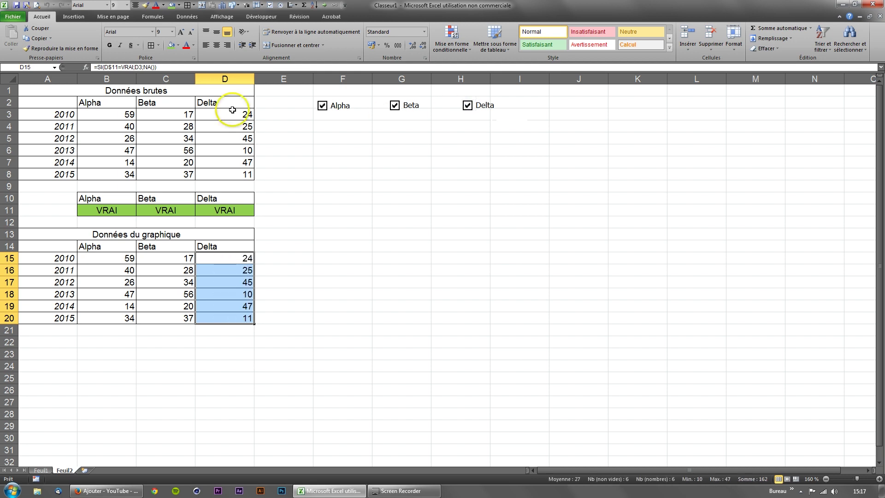
left_click(149, 68)
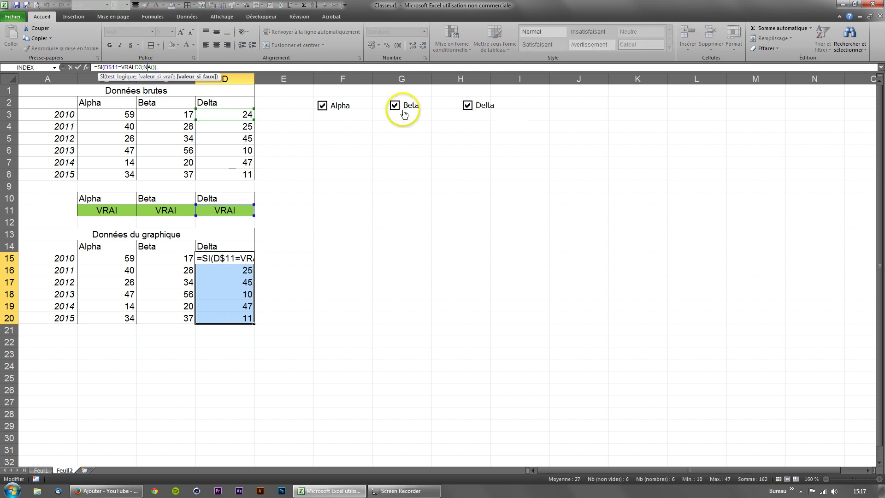
key("Return")
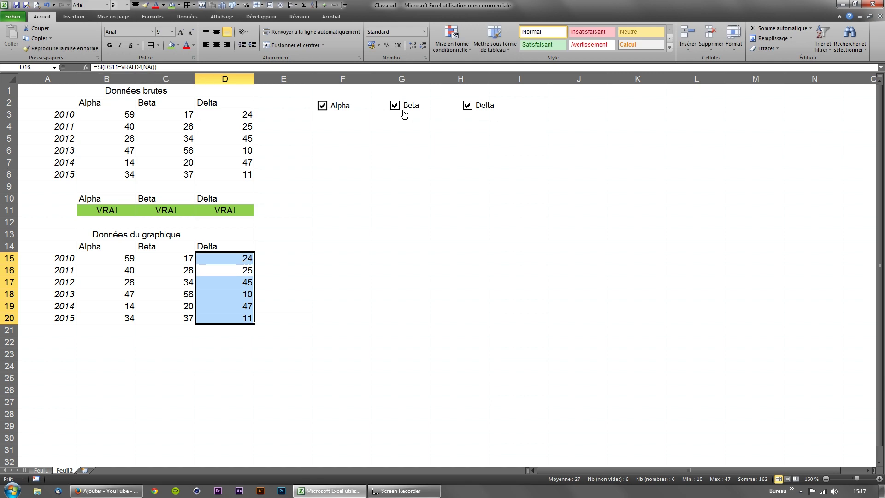
left_click(467, 106)
left_click(467, 106)
left_click(323, 261)
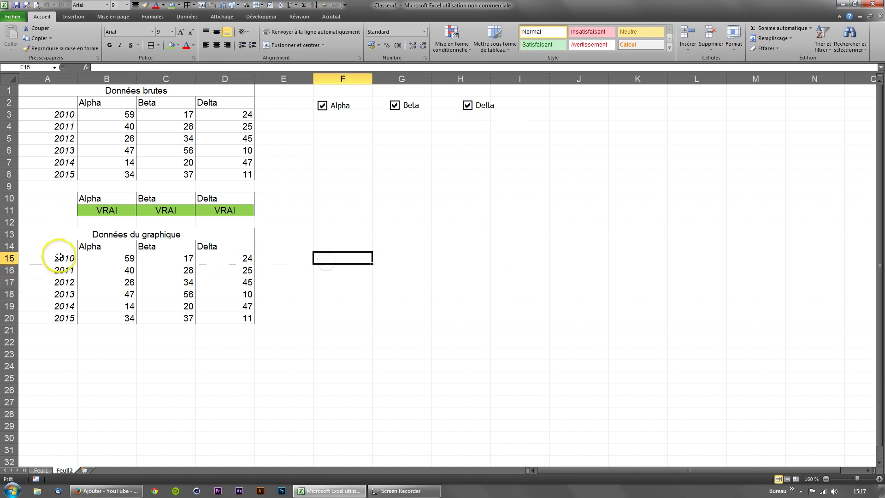
Step: Insert a basic 2D line chart from the chart data table A14:D20
left_click_drag(62, 247, 239, 318)
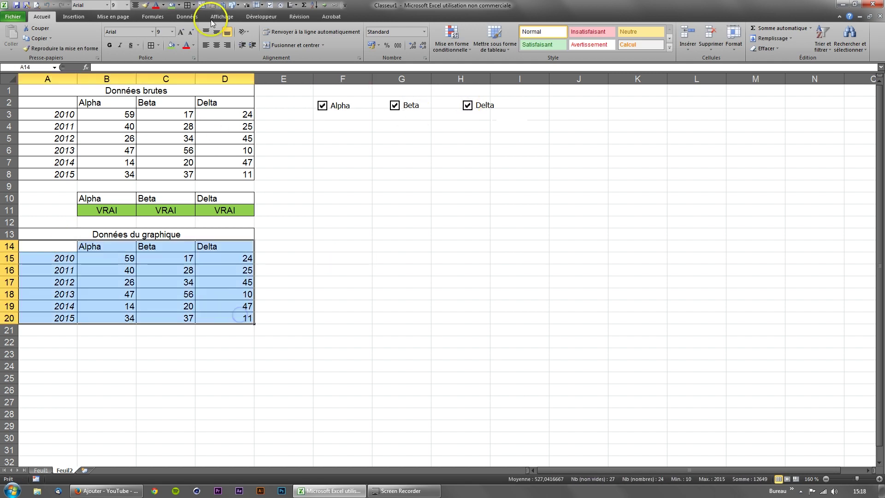
left_click(74, 17)
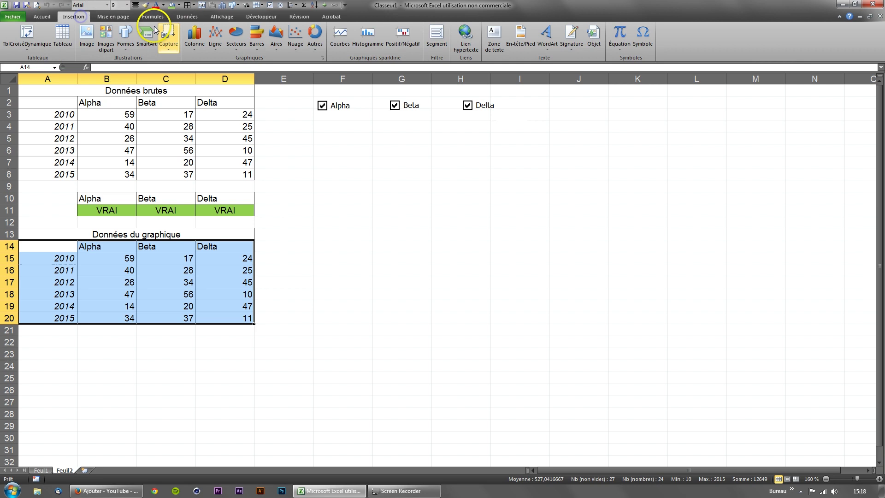
left_click(216, 45)
left_click(220, 75)
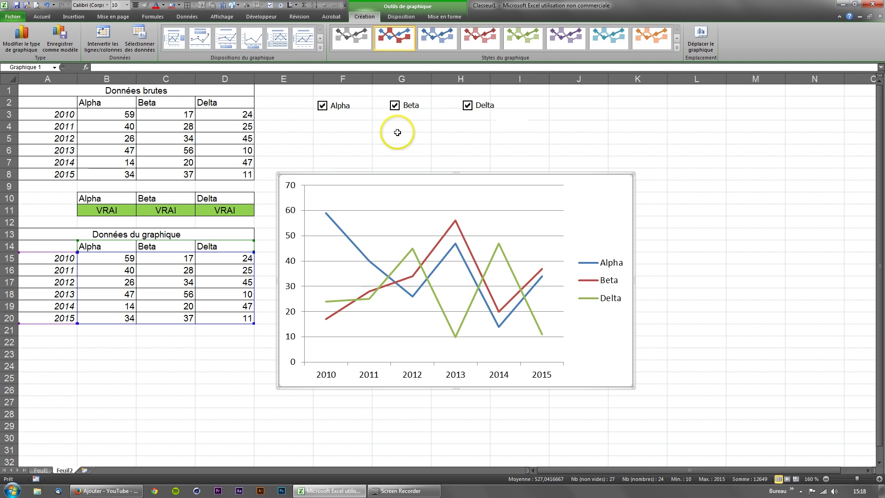
Step: Move the line chart under the Alpha, Beta and Delta checkboxes and send it to the back
left_click_drag(411, 174, 436, 159)
left_click(433, 156)
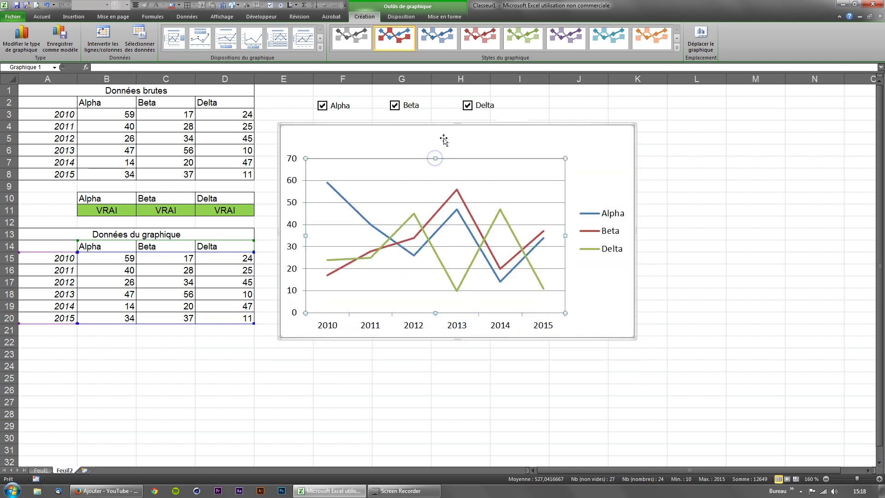
left_click_drag(444, 124, 477, 95)
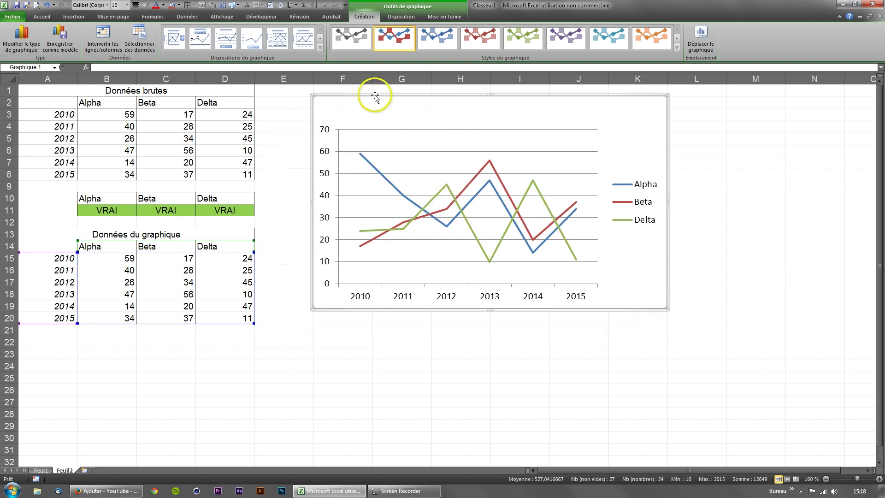
right_click(330, 95)
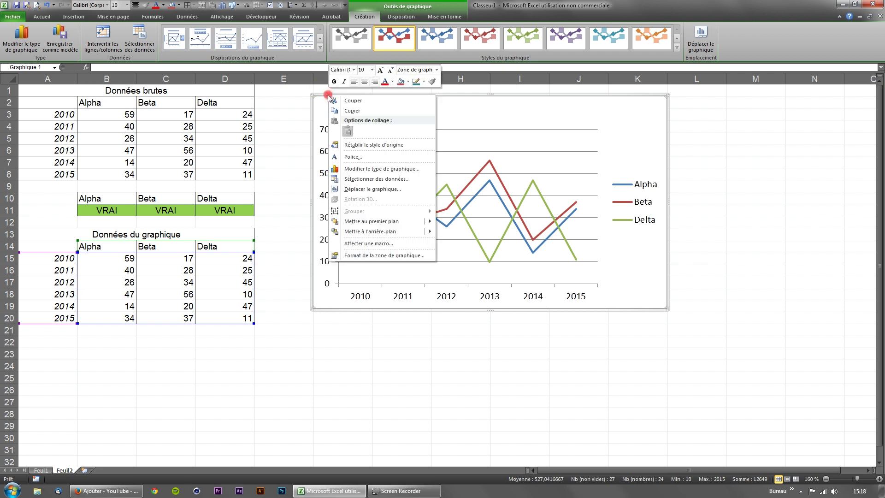
mouse_move(387, 231)
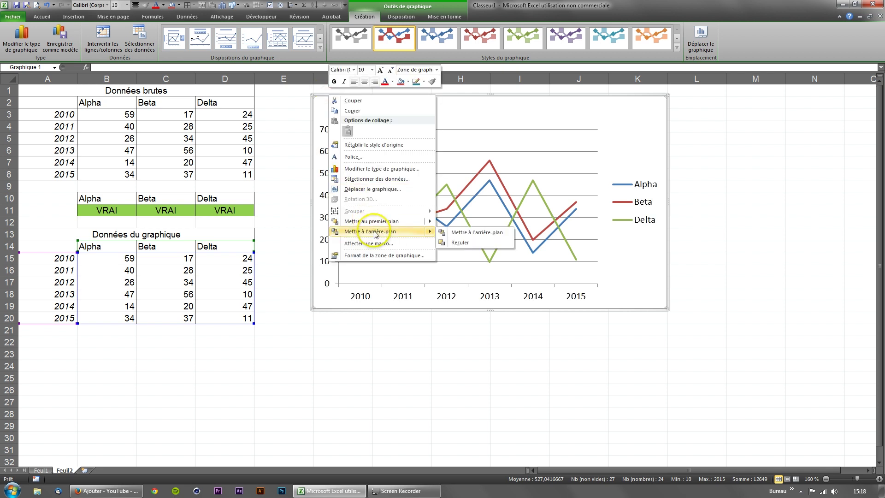
left_click(454, 233)
left_click(399, 341)
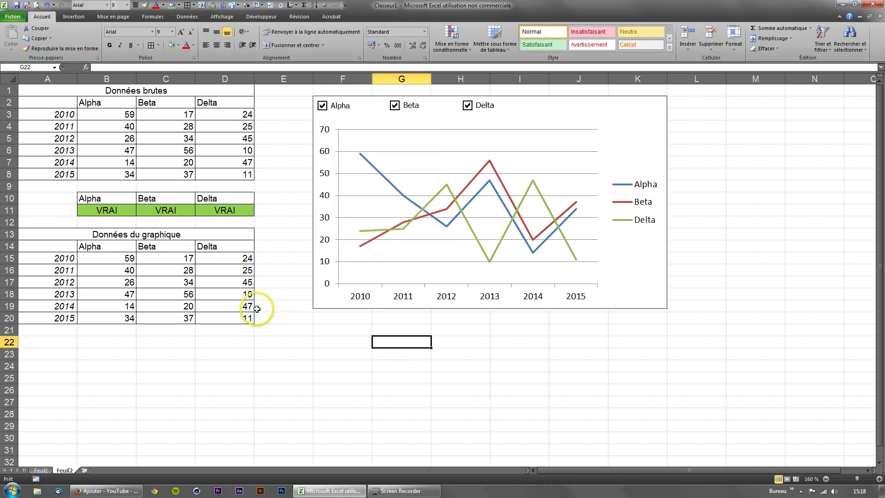
Step: Test the Alpha series in the chart by toggling its checkbox repeatedly, leaving it switched off
left_click(329, 114)
left_click(331, 111)
left_click(331, 111)
left_click(331, 110)
left_click(331, 110)
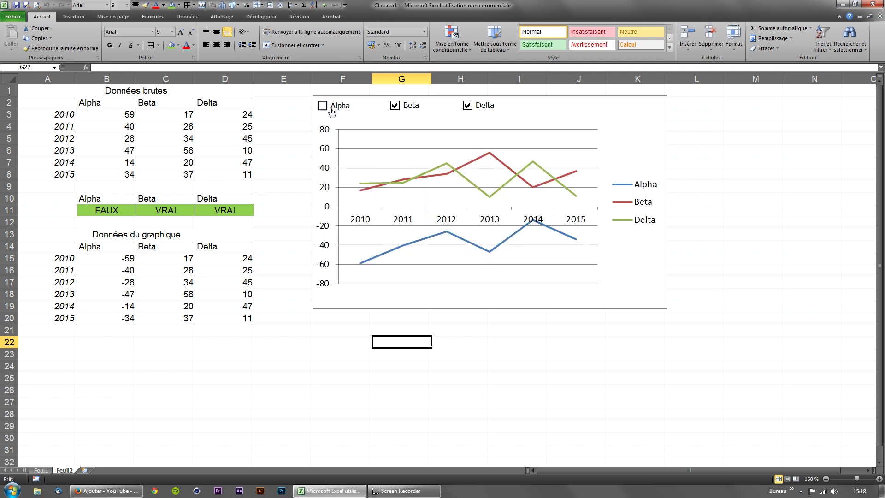
left_click(331, 111)
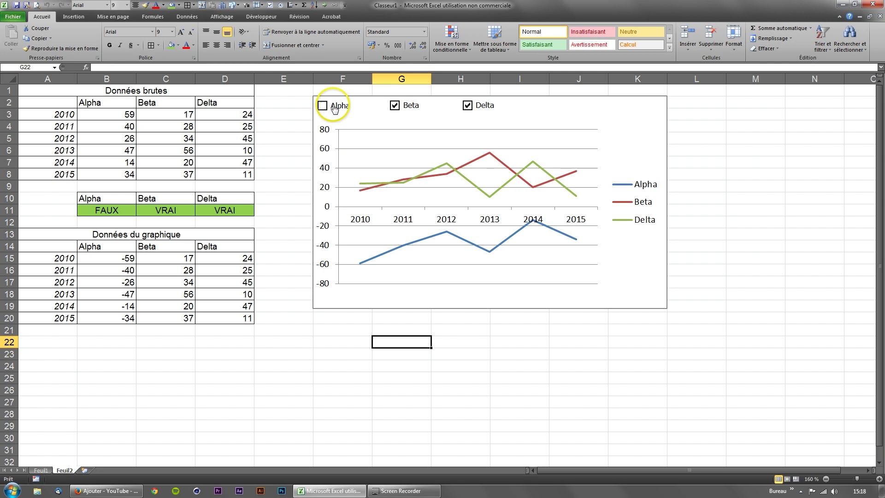
left_click(339, 109)
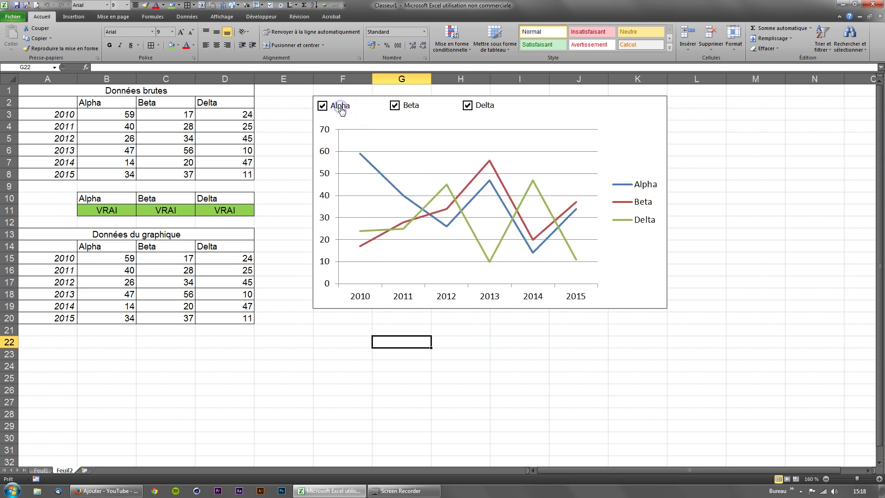
left_click(341, 109)
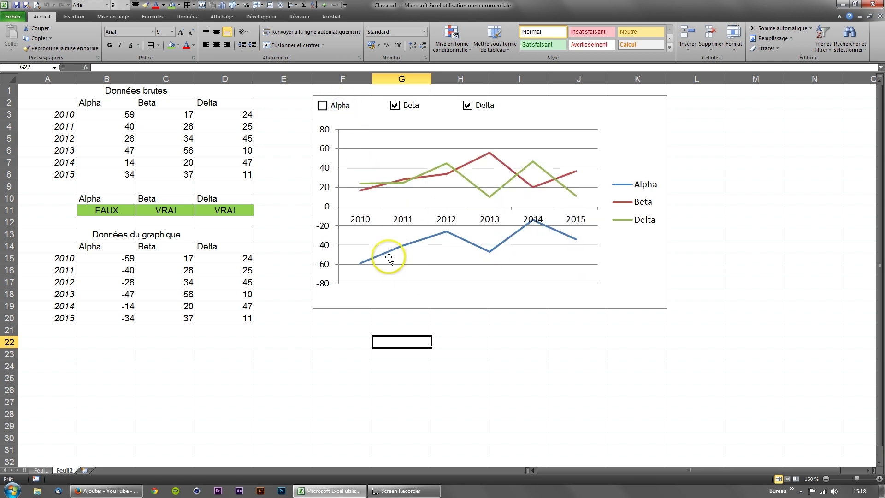
Step: Set the minimum of the chart's vertical axis to a fixed value of 0
left_click(325, 193)
left_click(325, 192)
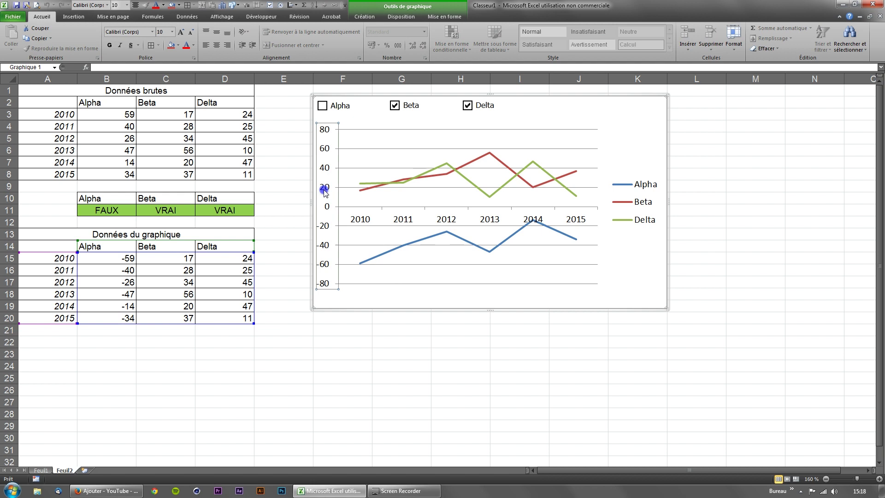
right_click(324, 193)
left_click(279, 194)
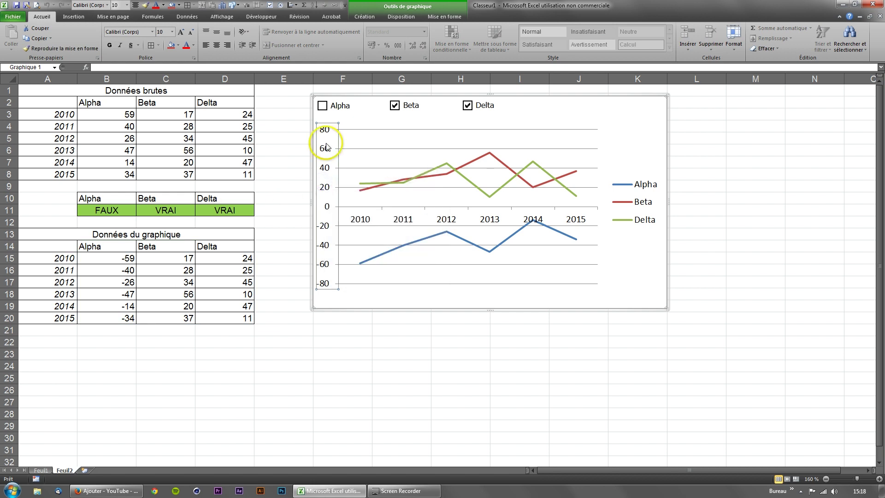
right_click(325, 169)
left_click(325, 169)
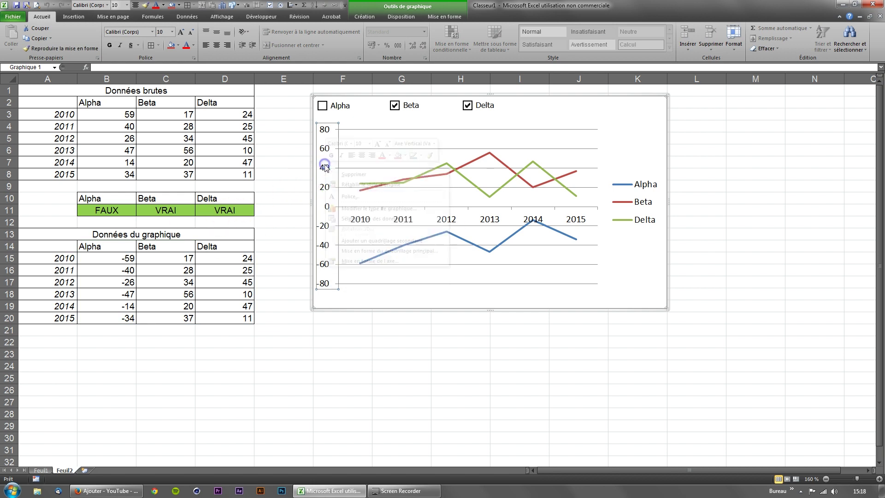
right_click(324, 167)
left_click(364, 258)
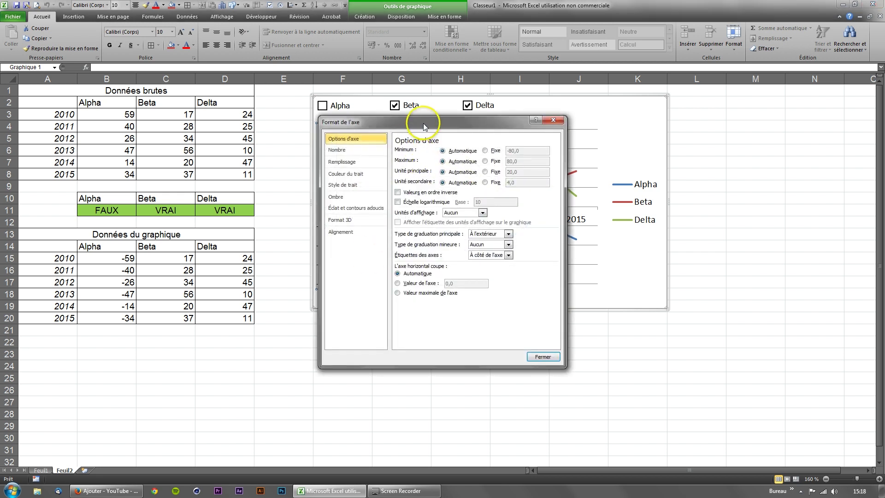
left_click_drag(415, 120, 386, 163)
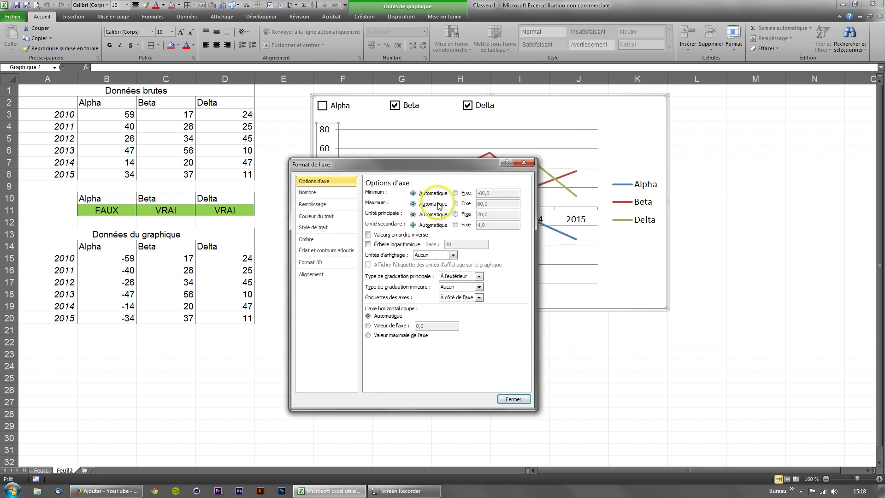
left_click(457, 193)
left_click(455, 194)
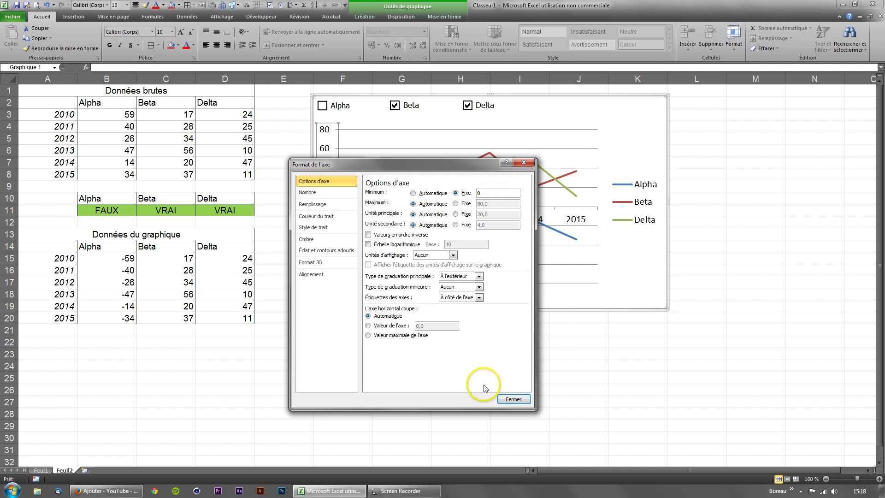
left_click(507, 399)
left_click(504, 401)
Step: Check the fixed axis minimum by toggling the Alpha checkbox several times, leaving it enabled
left_click(330, 107)
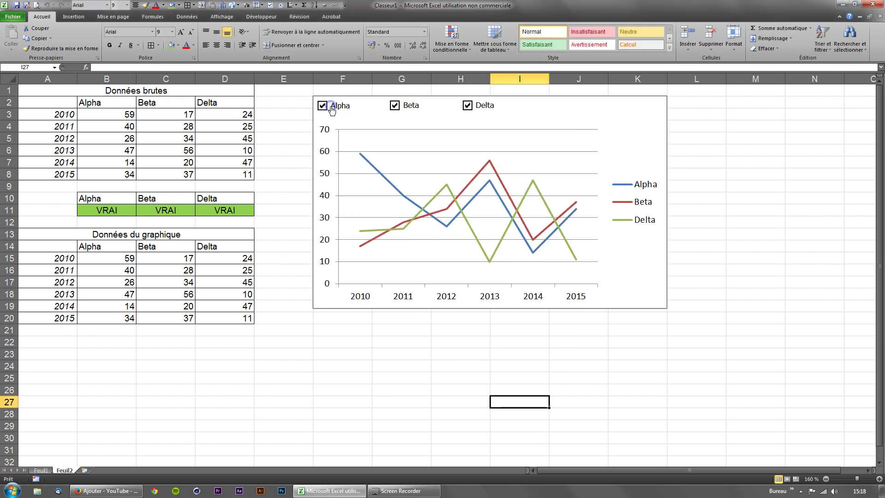
left_click(330, 107)
left_click(330, 106)
left_click(331, 107)
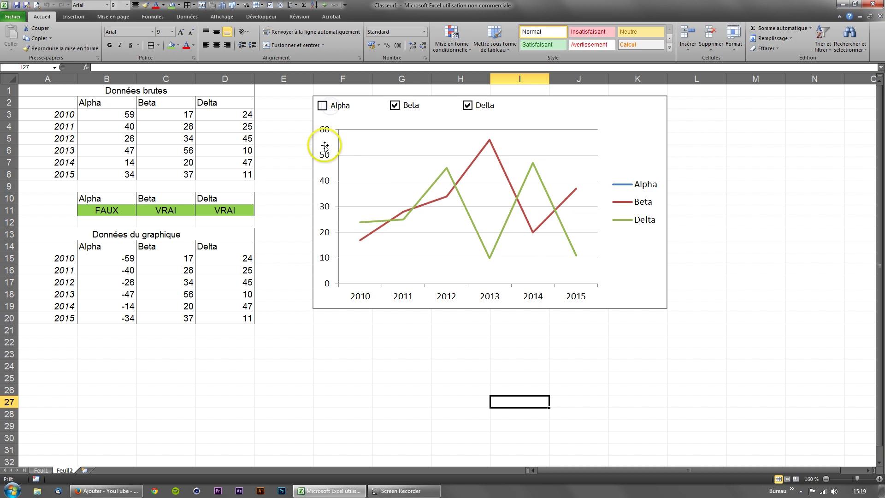
left_click(327, 112)
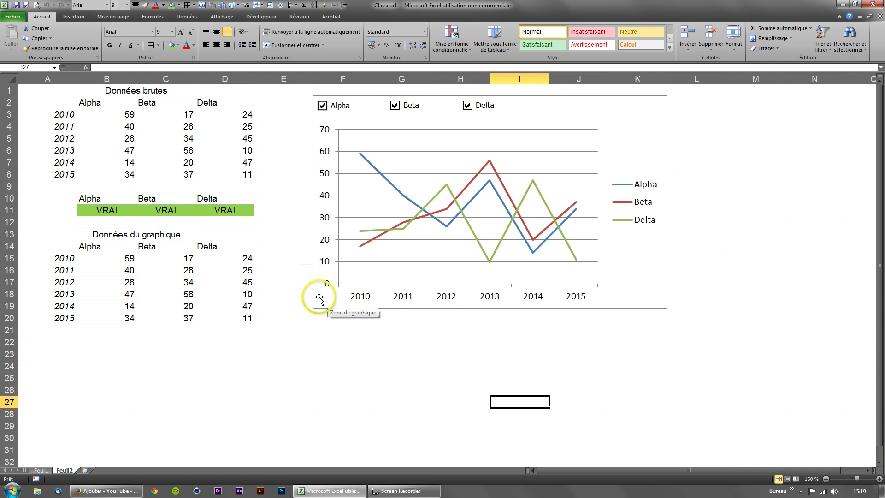
Step: Return the minimum of the chart's vertical axis to automatic
right_click(326, 262)
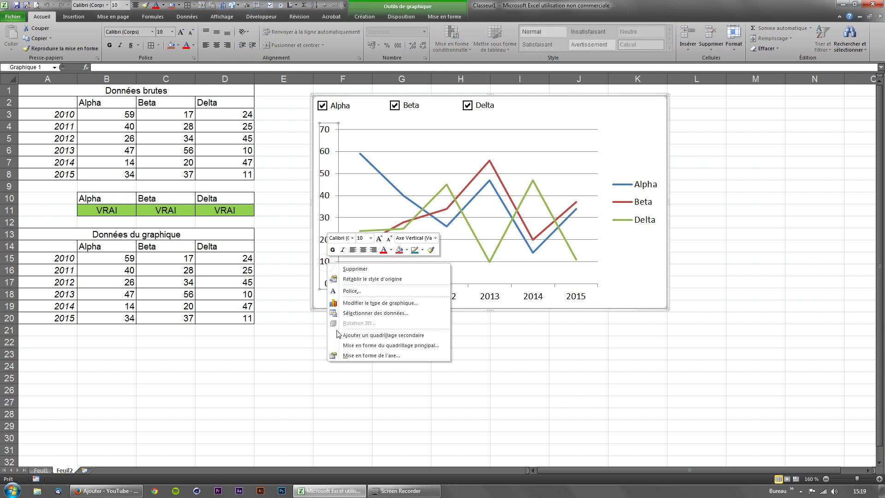
left_click(365, 355)
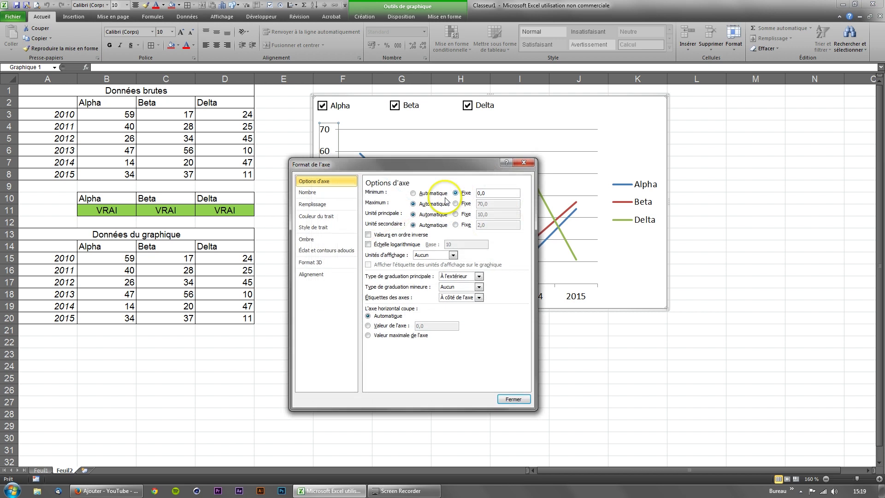
left_click(413, 193)
left_click(513, 400)
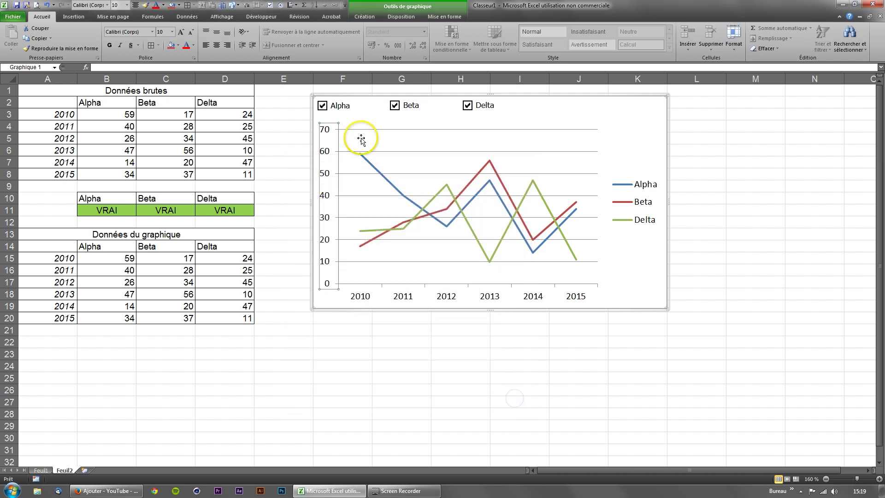
Step: Switch off the Alpha, Beta and Delta checkboxes one after another to compare their lines, and enable all three again
left_click(340, 106)
left_click(397, 105)
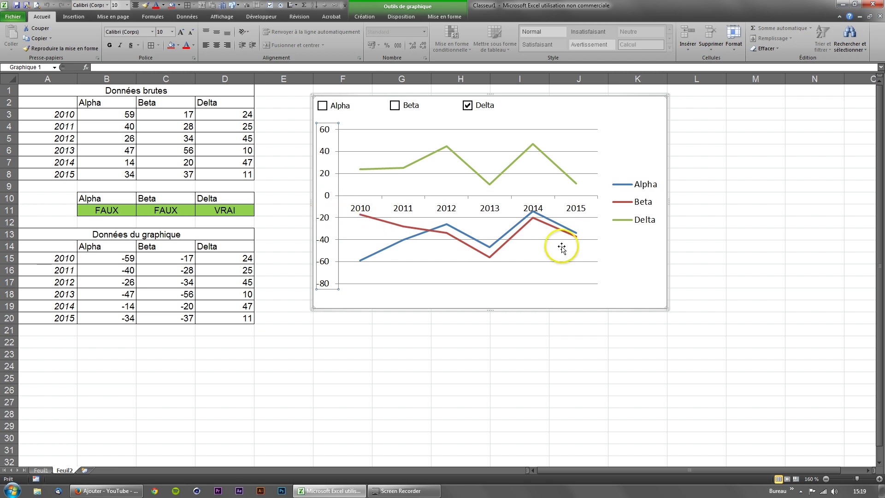
left_click(468, 105)
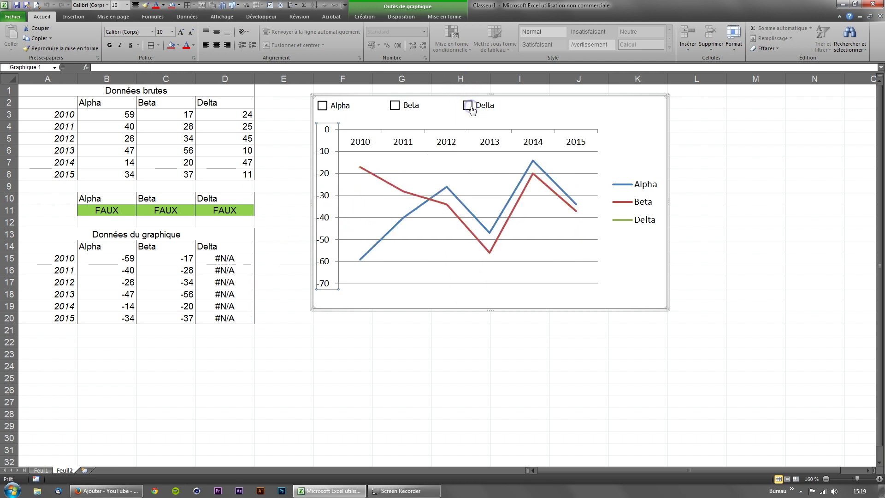
left_click(469, 106)
left_click(394, 106)
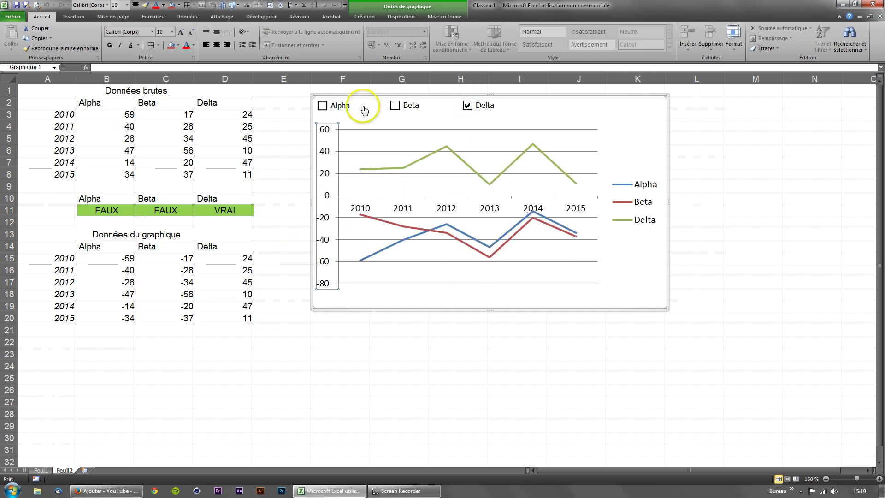
left_click(337, 106)
Step: Test the Delta line by toggling its checkbox off and on repeatedly, leaving it switched off
left_click(467, 106)
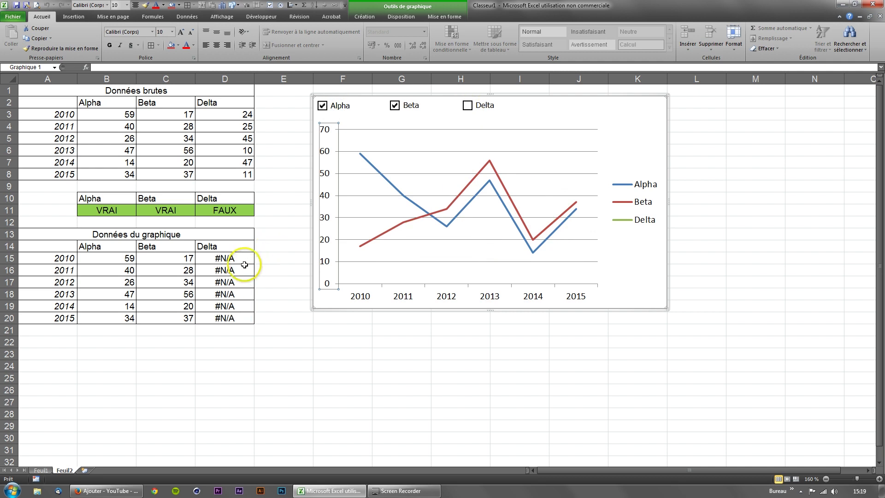
left_click(494, 115)
left_click(493, 114)
left_click(491, 113)
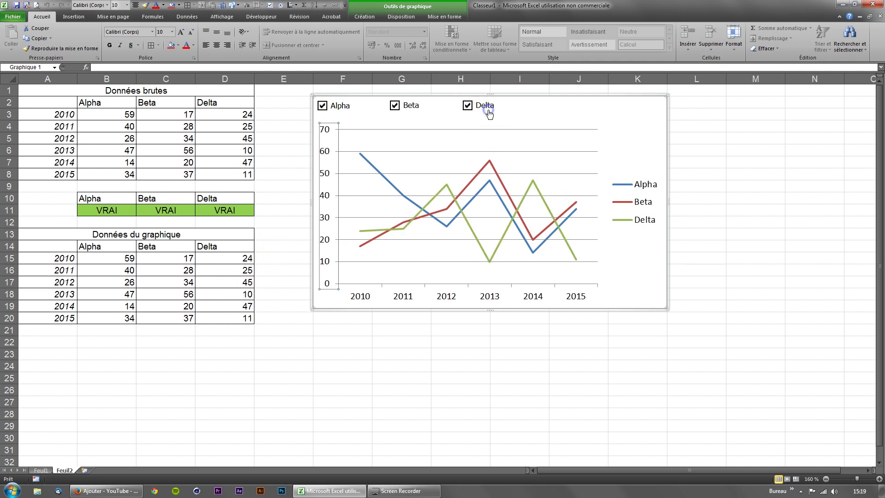
left_click(490, 113)
left_click(490, 114)
left_click(491, 111)
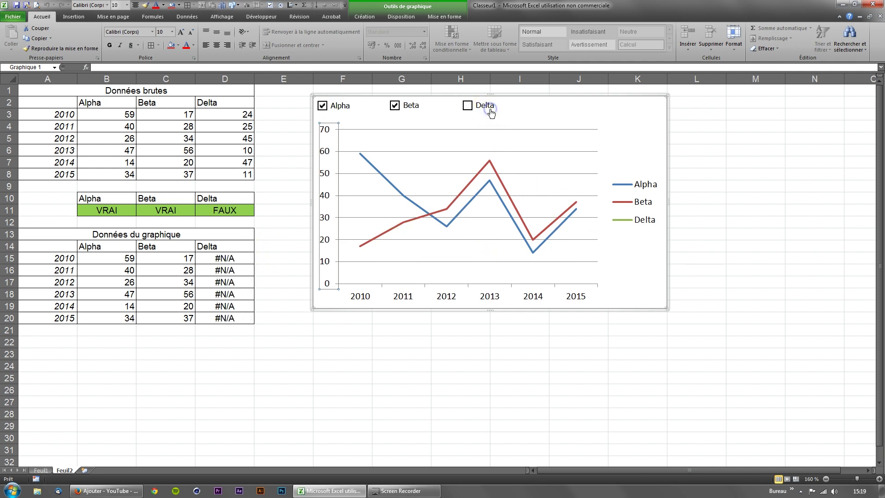
Step: Copy the NA() formula from D15 across to B15:C15 and fill it down to row 20
left_click(241, 258)
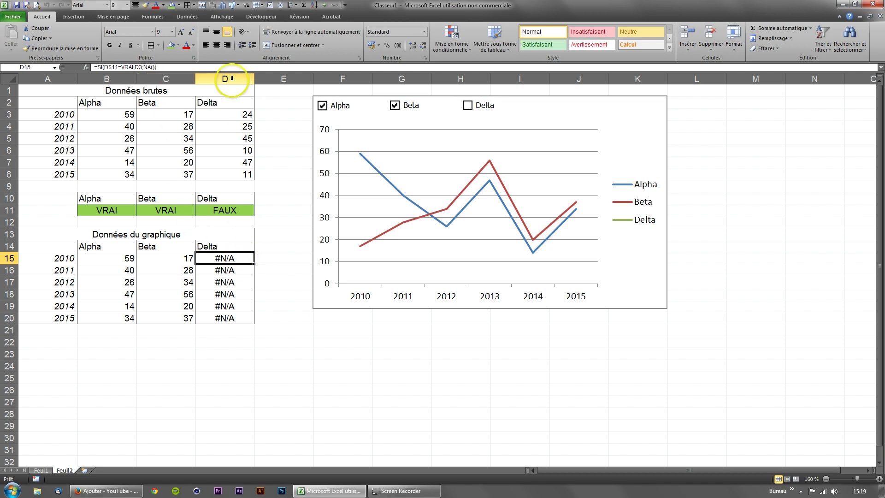
left_click_drag(235, 268, 105, 253)
left_click(234, 318)
left_click(230, 306)
left_click(247, 259)
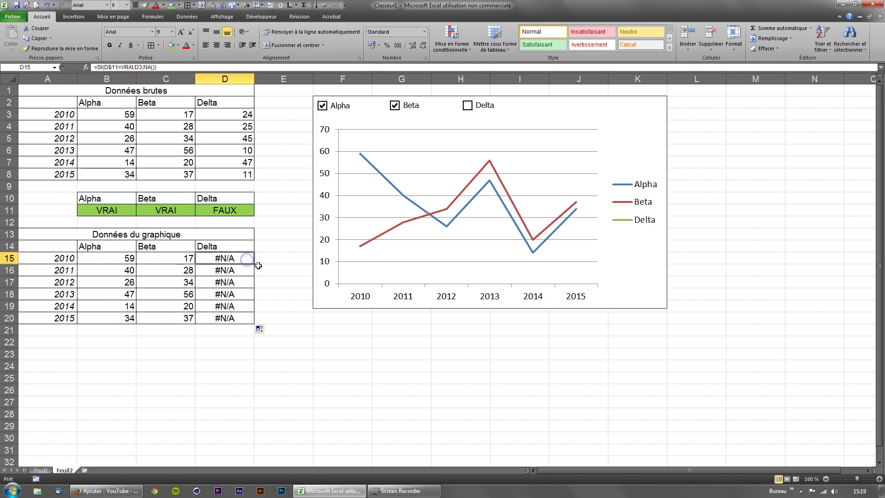
left_click(109, 259)
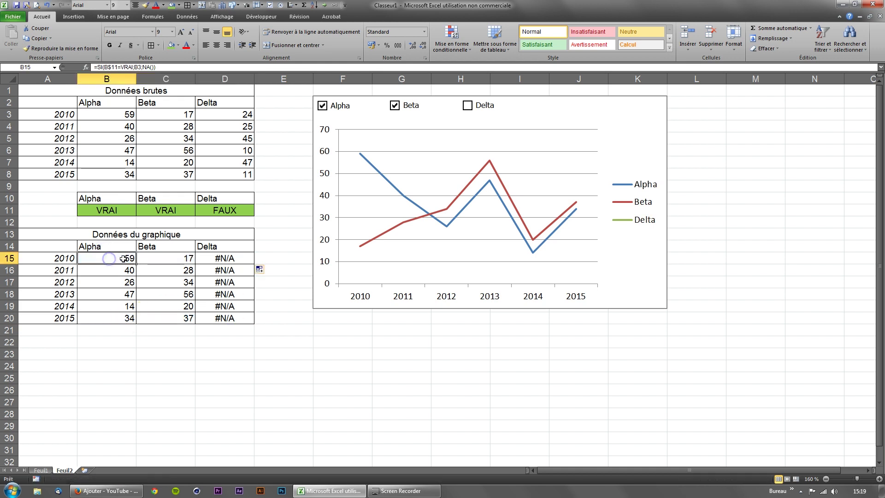
left_click_drag(133, 324, 213, 327)
left_click(233, 310)
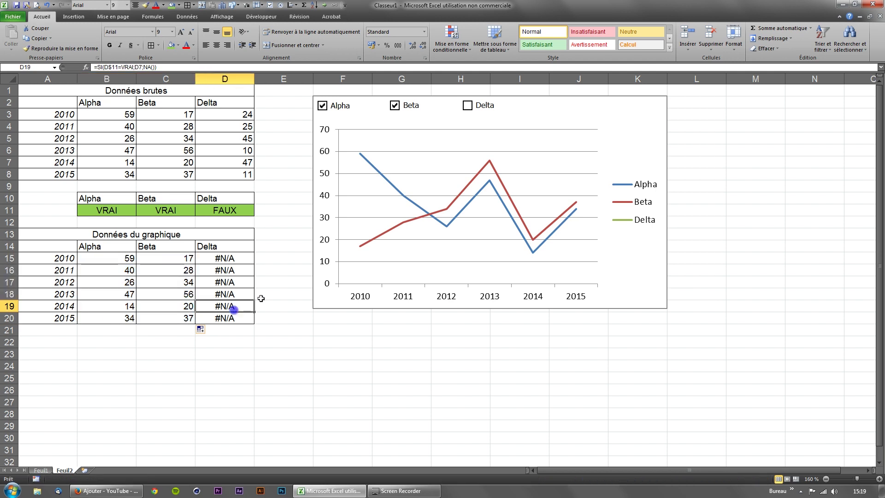
Step: Test the new formulas by switching off the Beta checkbox and toggling Alpha off and back on
left_click(406, 110)
left_click(347, 108)
left_click(347, 108)
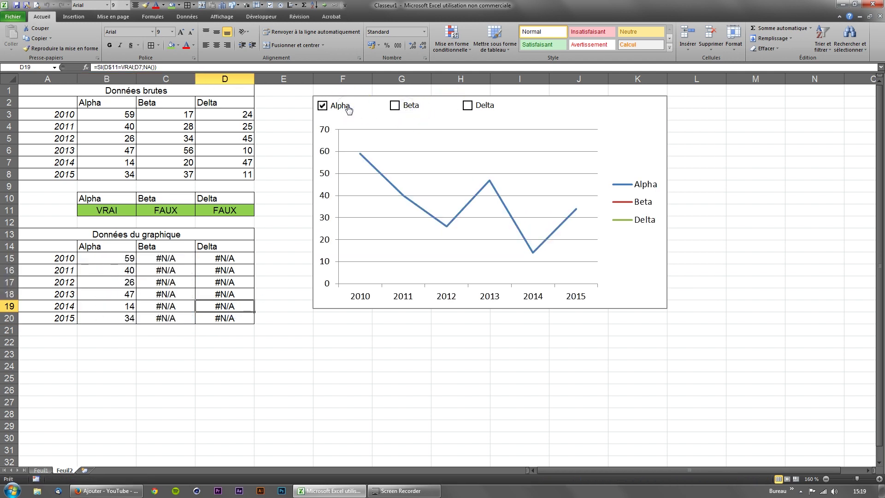
Step: Switch the Beta and Delta checkboxes back on, and fix the chart's vertical axis at minimum 0 and maximum 70
left_click(406, 107)
left_click(468, 108)
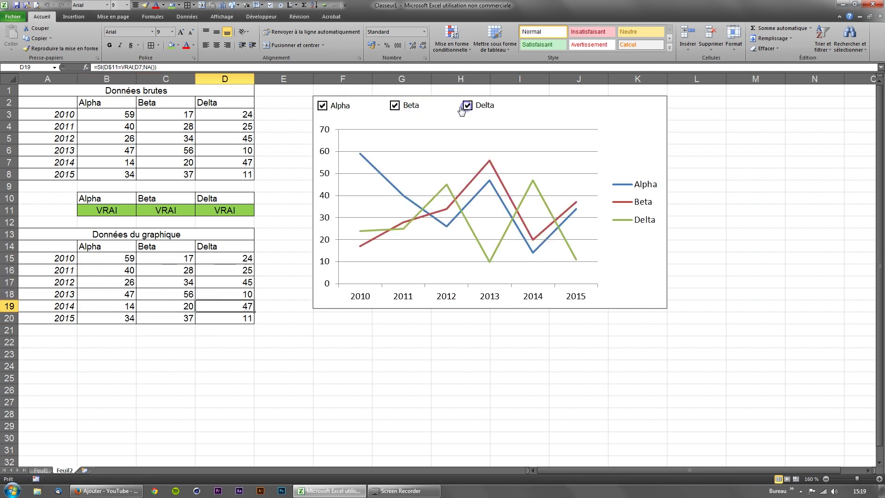
left_click(327, 150)
right_click(326, 157)
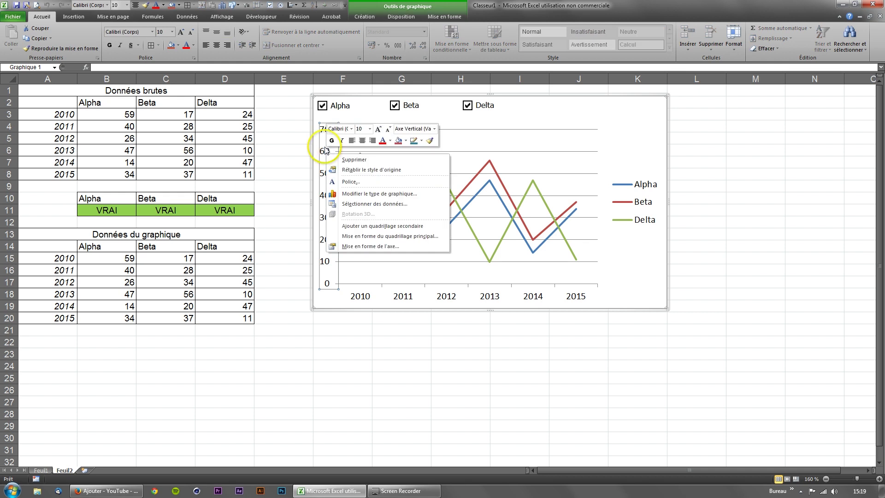
left_click(325, 149)
right_click(325, 149)
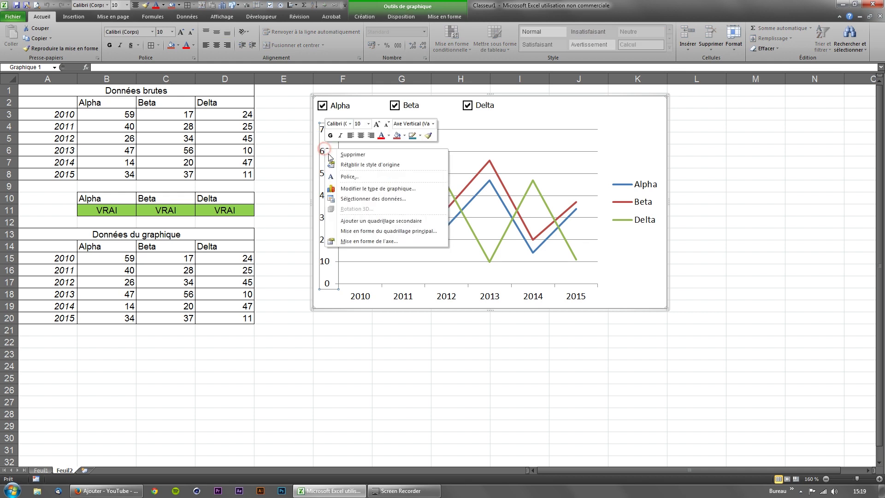
left_click(361, 240)
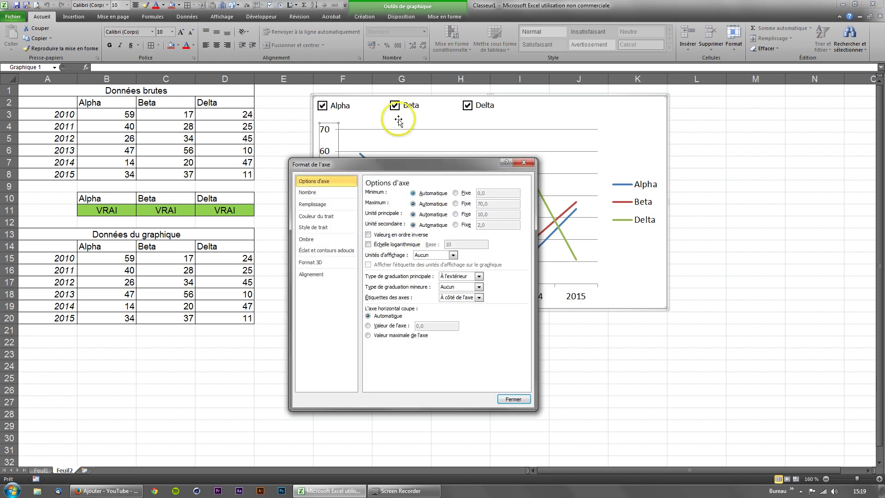
left_click(457, 204)
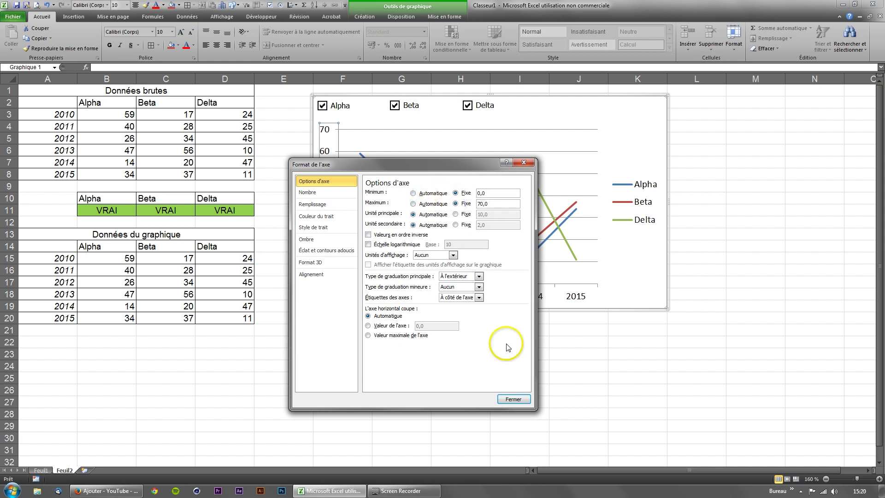
left_click(525, 398)
left_click(460, 354)
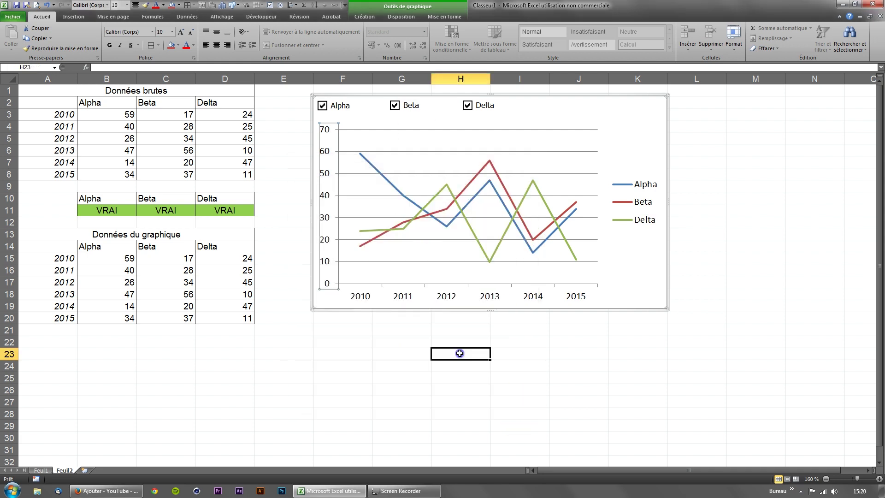
Step: Test the fixed axis by toggling the Beta, Delta and Alpha checkboxes, leaving all three enabled
left_click(397, 106)
left_click(396, 106)
left_click(453, 111)
left_click(338, 109)
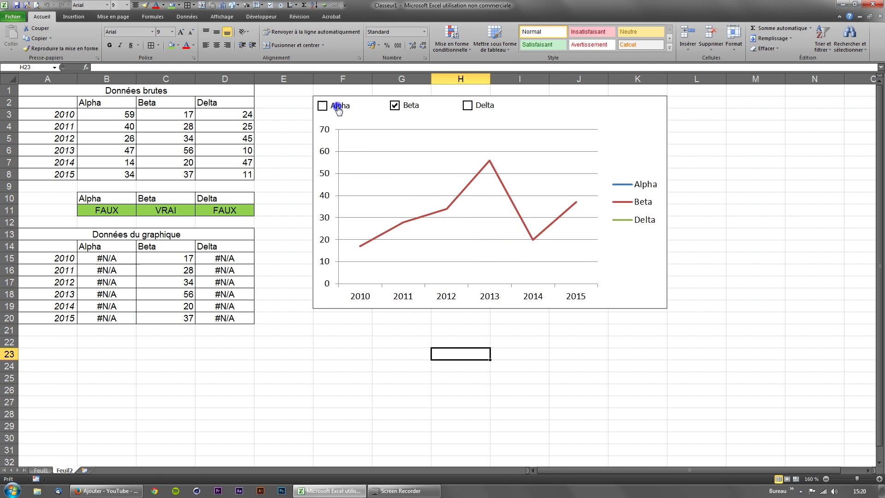
left_click(338, 109)
left_click(338, 110)
left_click(340, 108)
left_click(488, 107)
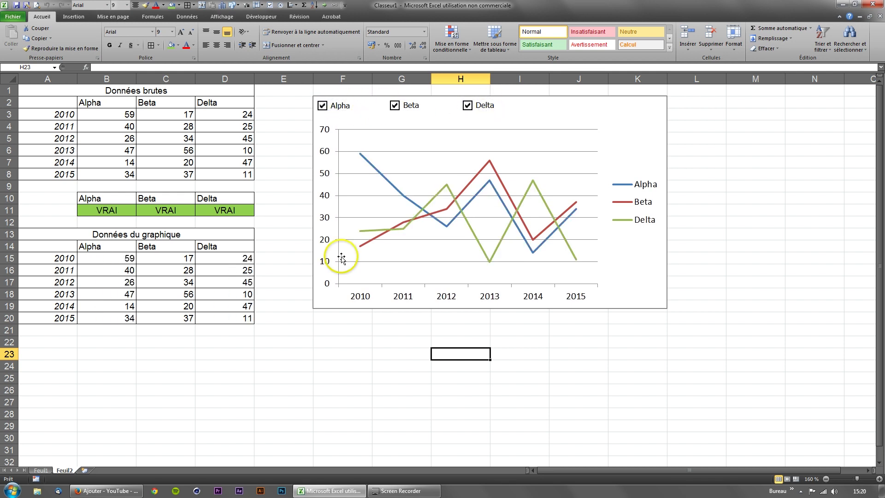
Step: Glance at sheet Feuil1, return to Feuil2, and switch all three series checkboxes off and back on
left_click(41, 470)
left_click(64, 471)
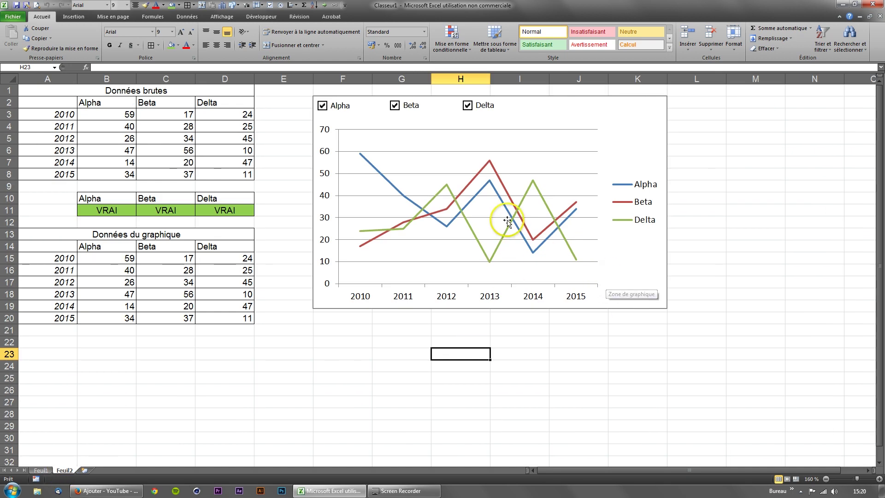
left_click(365, 108)
left_click(411, 107)
left_click(472, 106)
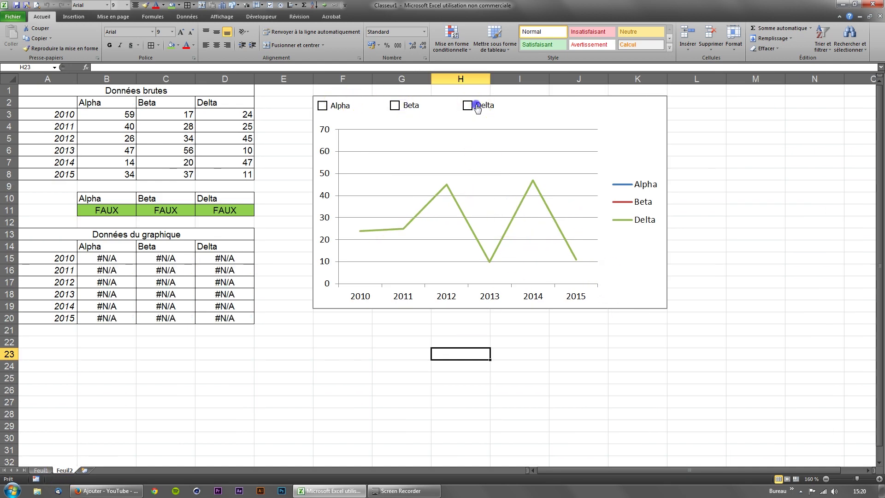
left_click(471, 106)
left_click(408, 106)
left_click(354, 108)
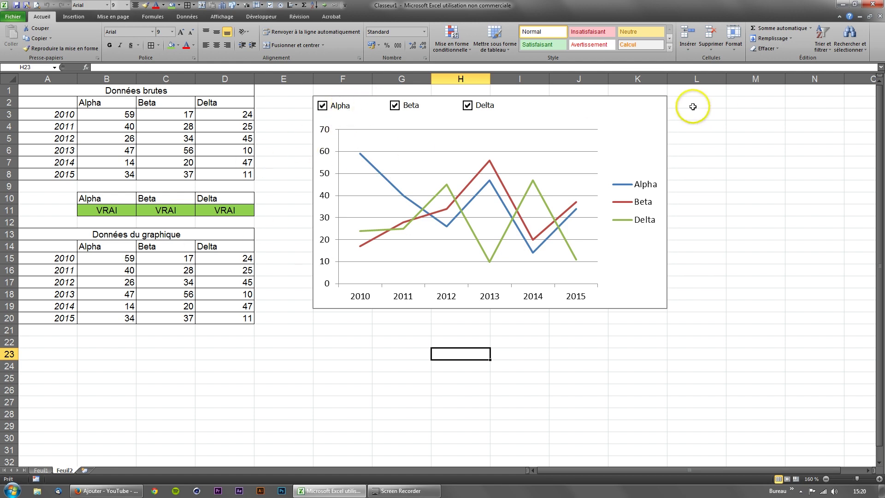
Step: Inspect the Delta checkbox's control settings and its colour and line options, leaving them as they are
right_click(483, 111)
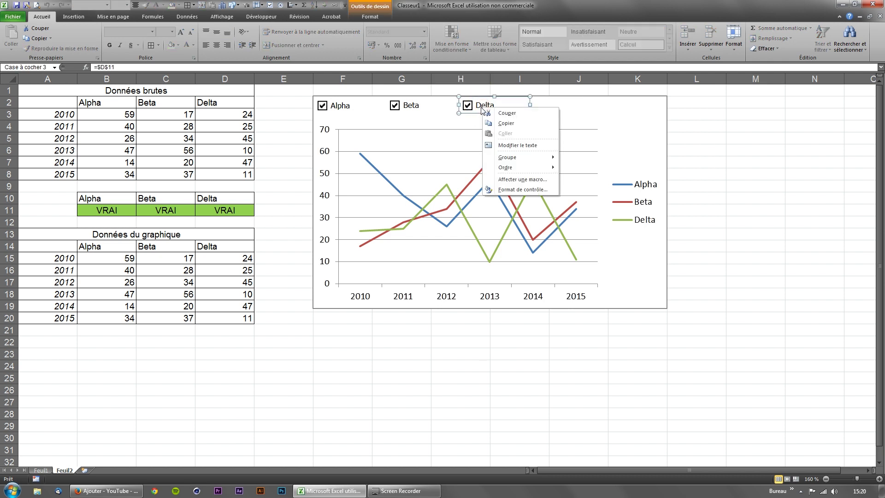
left_click(513, 193)
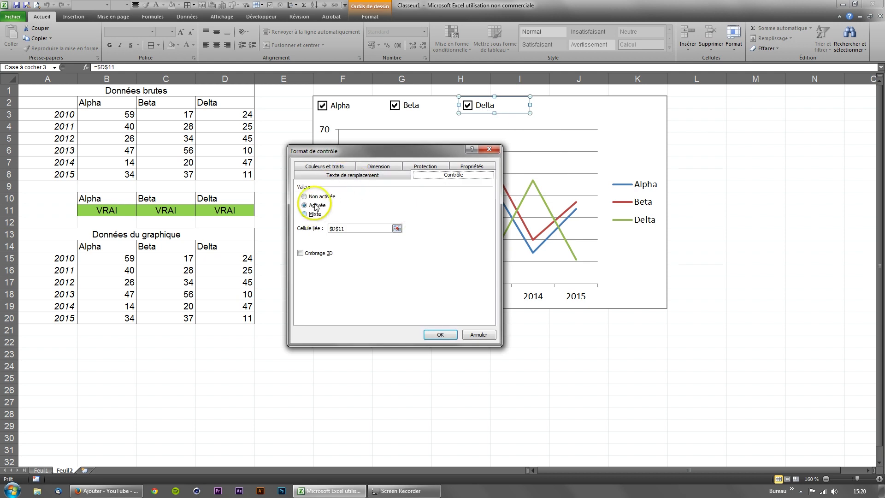
left_click(320, 167)
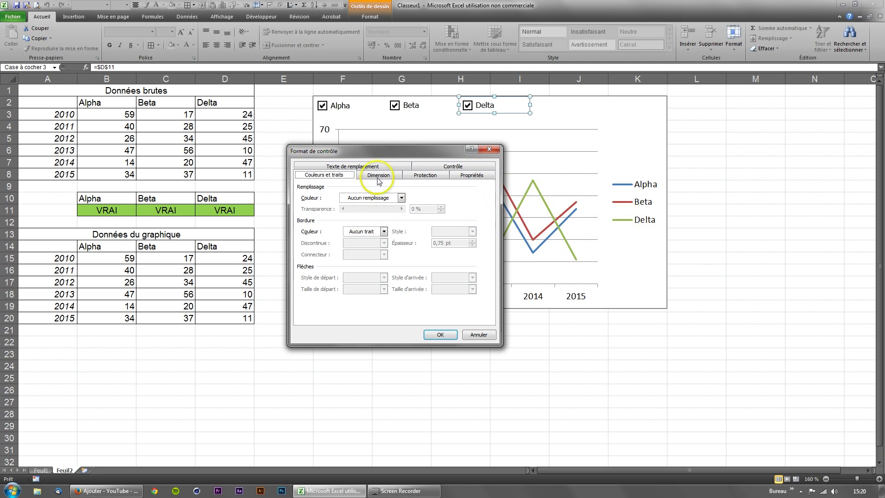
left_click(492, 150)
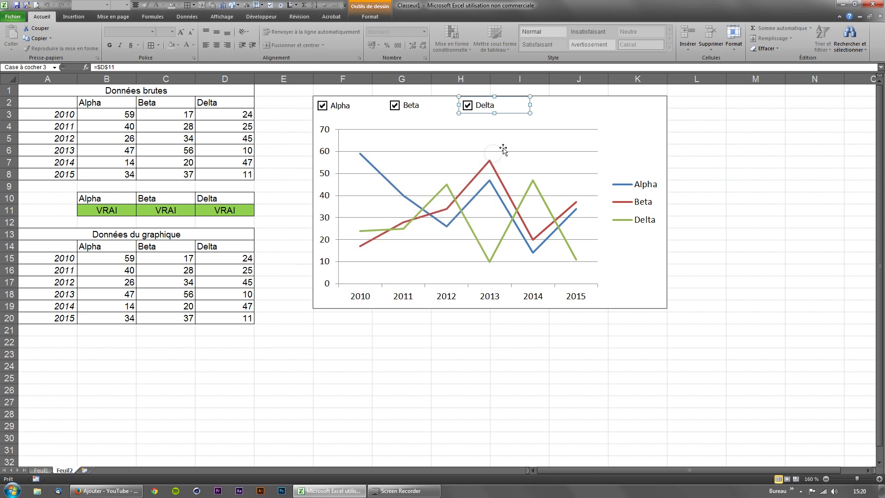
Step: Review the available form controls and the Delta checkbox's linked-cell setting
left_click(260, 17)
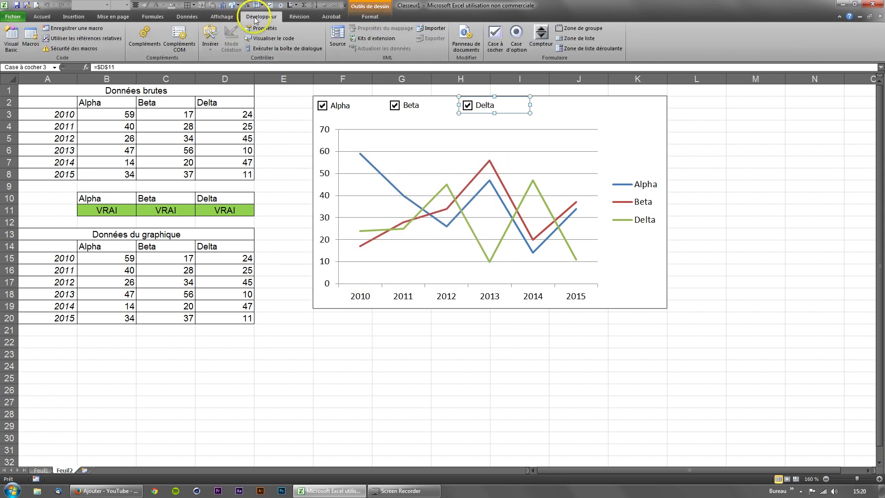
left_click(210, 50)
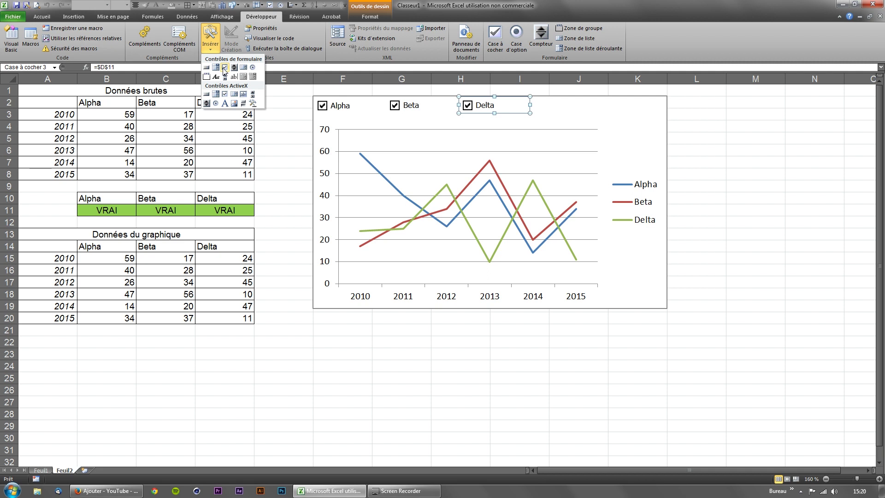
right_click(481, 109)
left_click(519, 193)
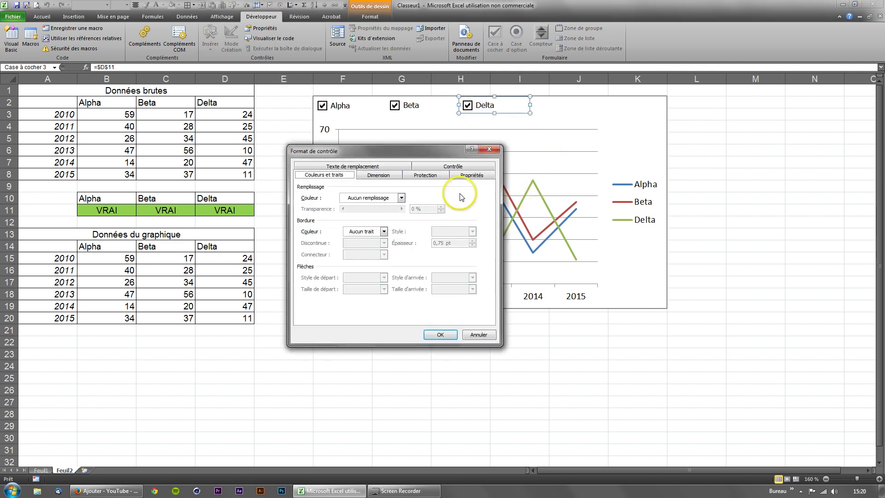
left_click(451, 167)
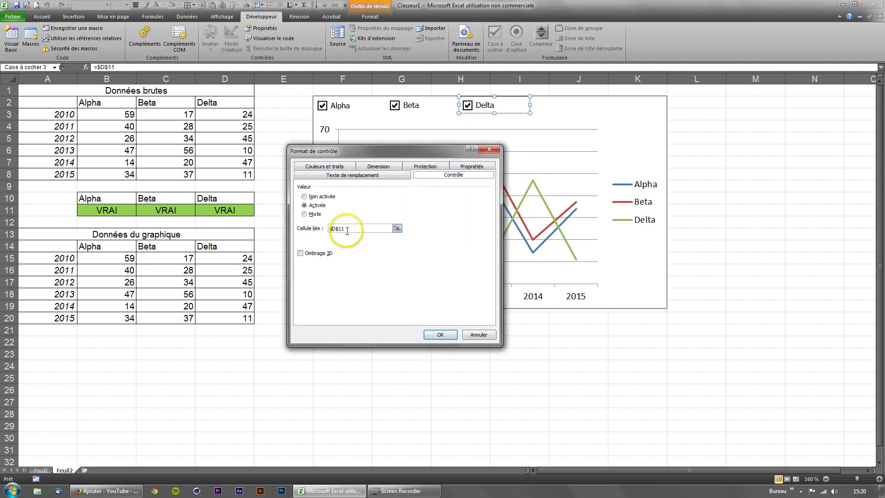
left_click(488, 150)
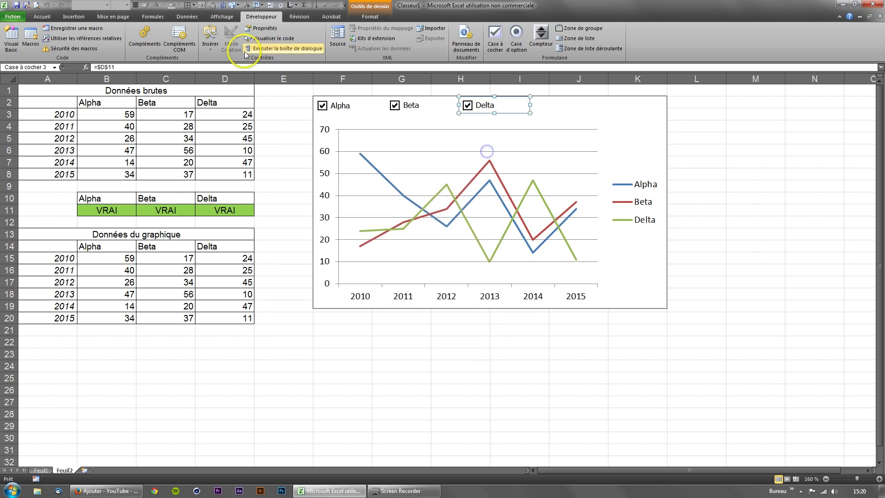
Step: Draw a spin button form control below the chart, spanning roughly rows 21 to 24 in column F
left_click(214, 50)
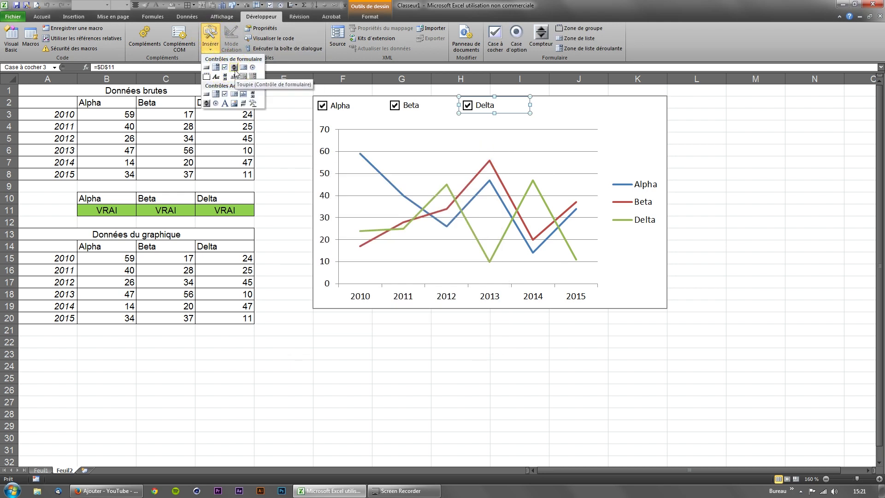
left_click(220, 68)
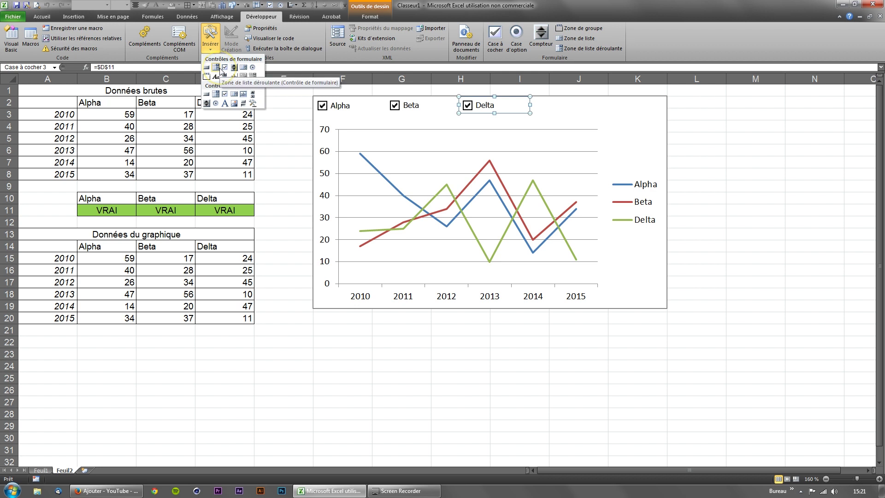
left_click(234, 68)
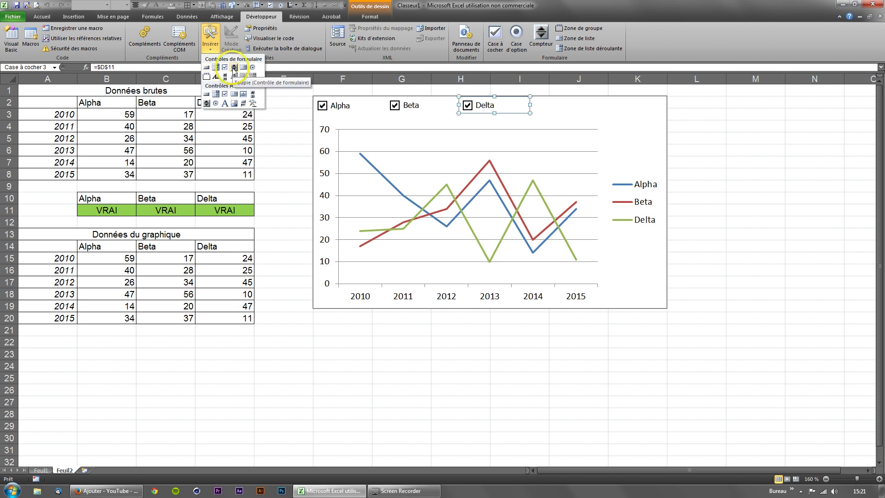
left_click_drag(352, 328, 377, 373)
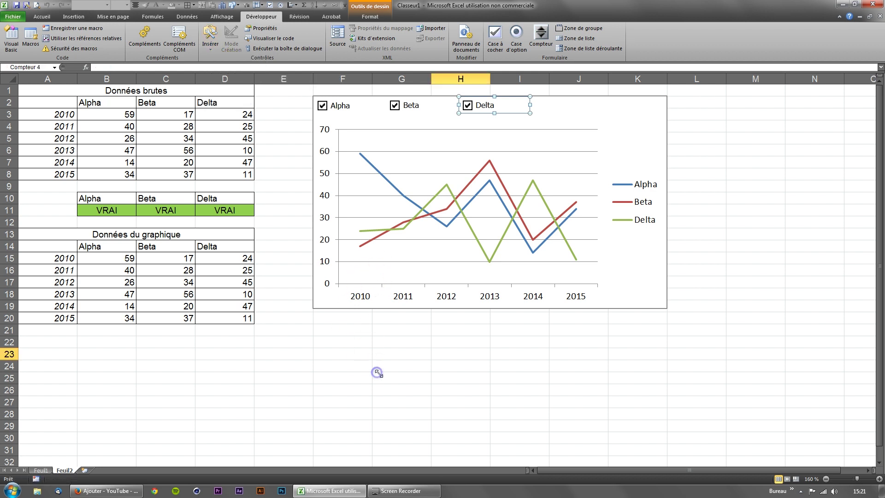
Step: Link the new spin button to cell E22 in its control format settings
right_click(364, 346)
left_click(402, 416)
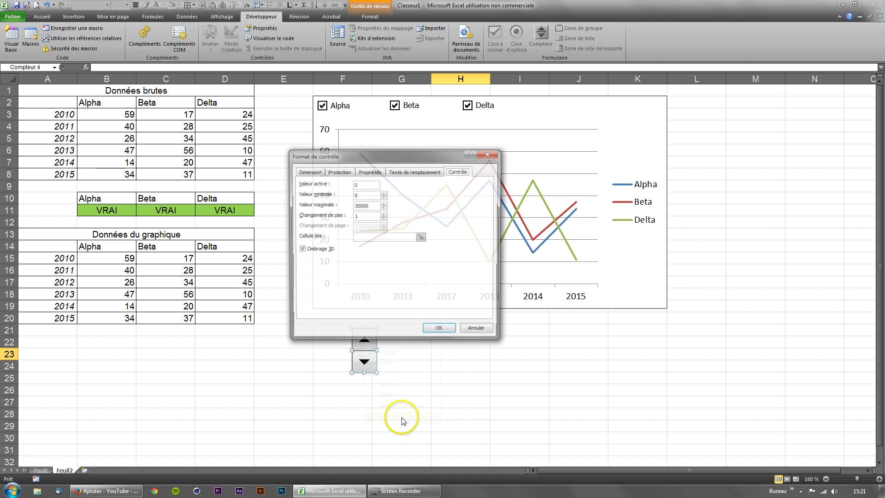
left_click(419, 234)
left_click(281, 344)
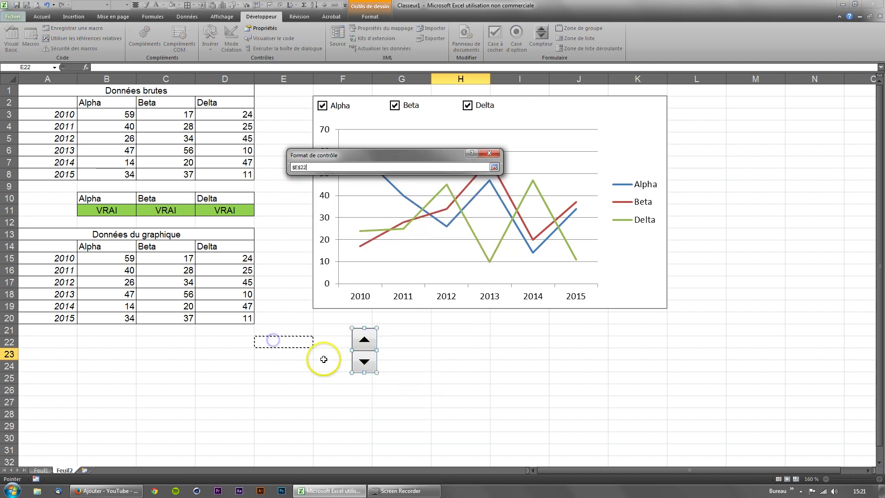
key("Return")
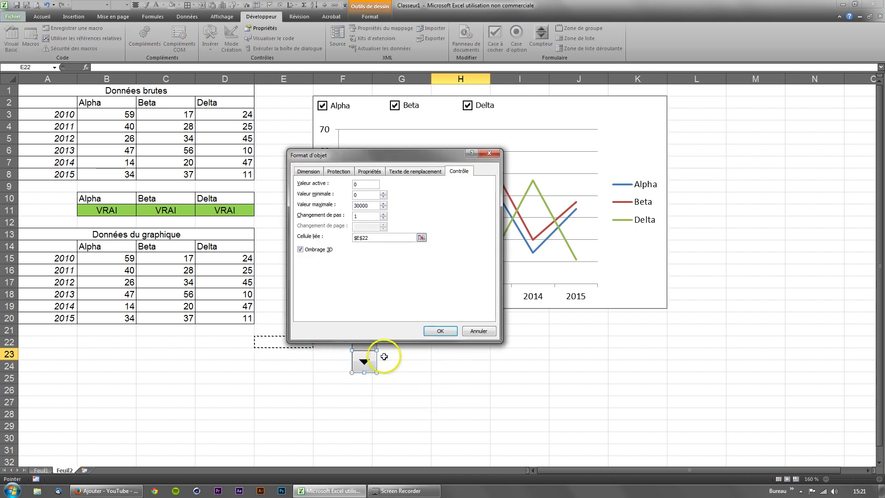
left_click(440, 331)
Step: Test the spin button by stepping the value in E22 up and down
left_click(386, 356)
left_click(372, 346)
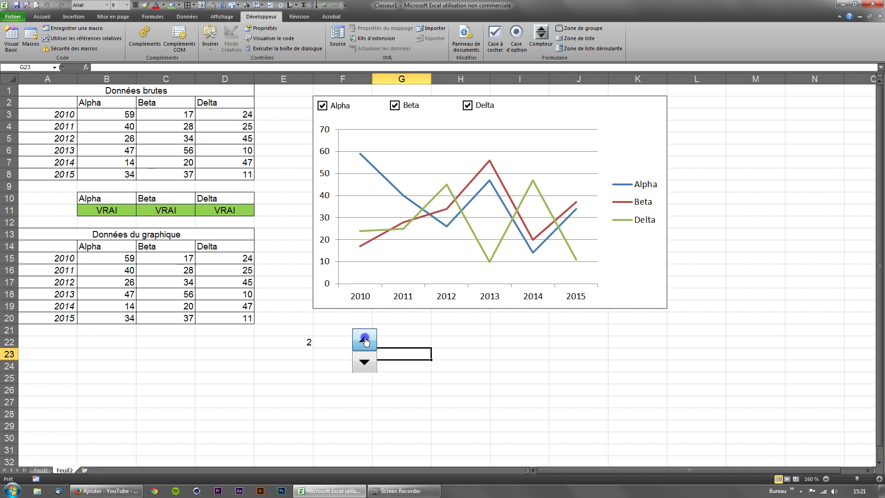
left_click(365, 343)
left_click(364, 369)
left_click(364, 343)
Step: Clear cell E22 and delete the spin button below the chart
right_click(365, 364)
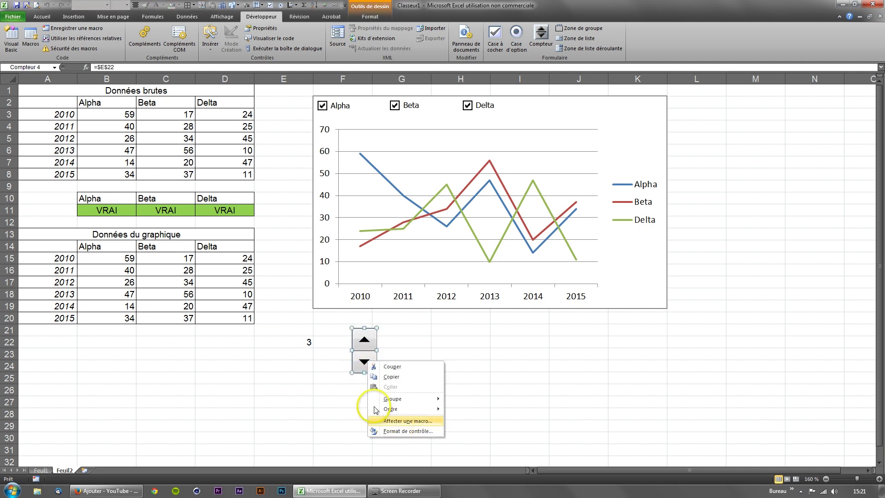
left_click(315, 385)
left_click(312, 343)
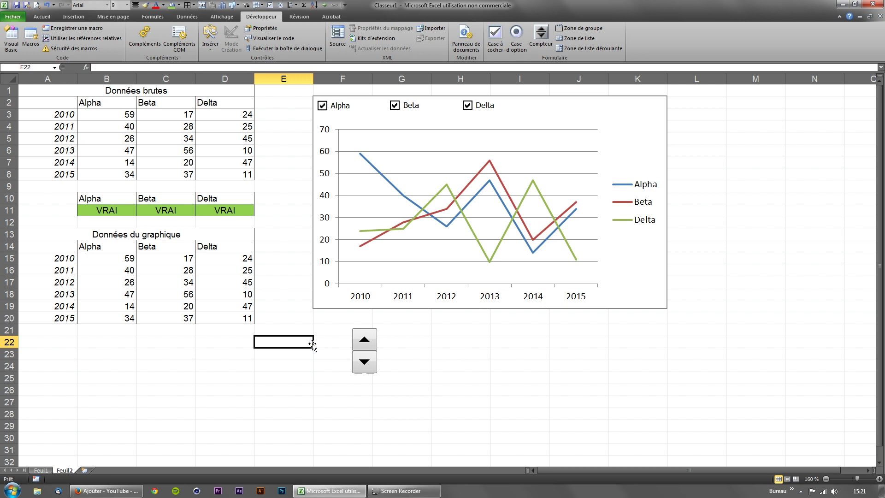
right_click(362, 340)
left_click(348, 339)
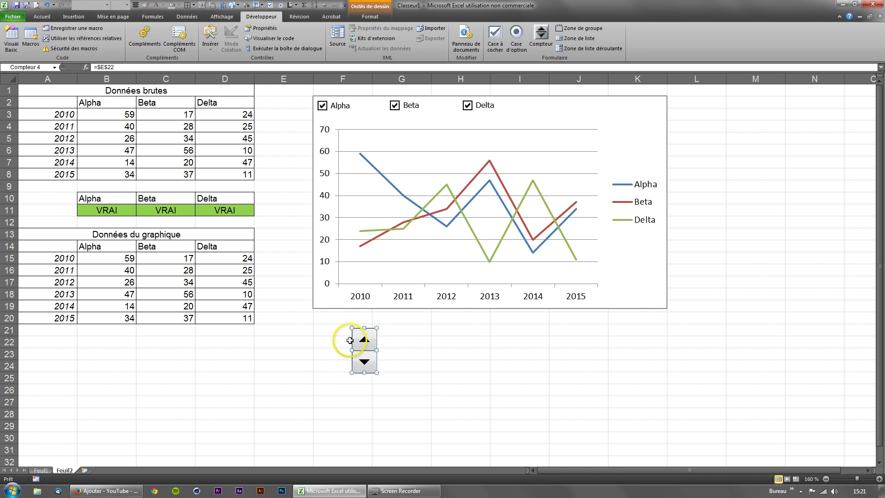
key("Delete")
left_click(351, 341)
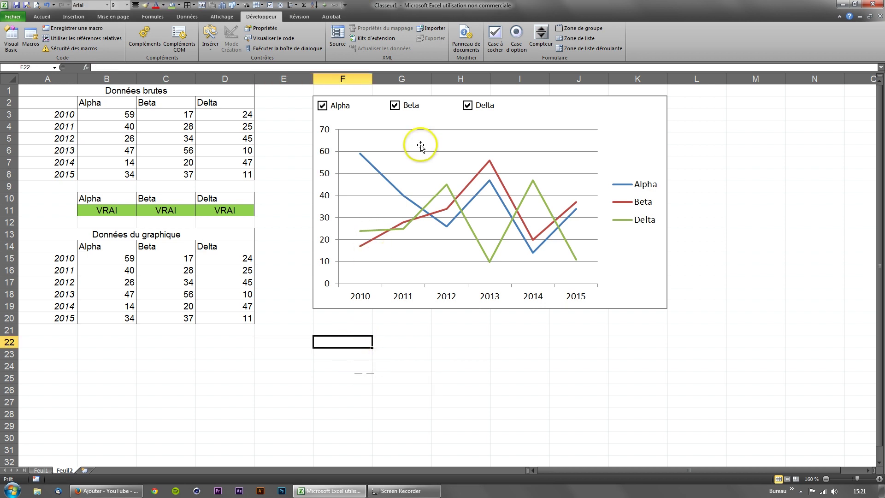
Step: Toggle the Beta, Delta and Alpha checkboxes in various combinations to check the finished chart, leaving all three enabled
left_click(395, 106)
left_click(467, 106)
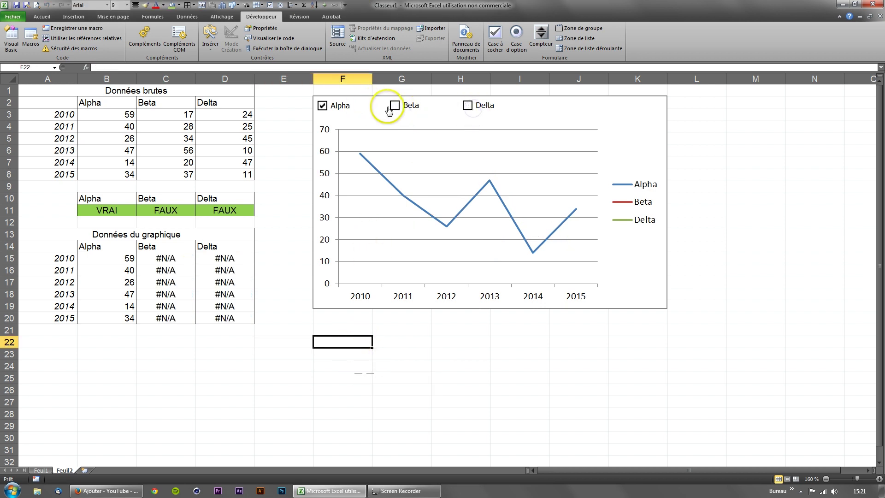
left_click(390, 108)
left_click(469, 106)
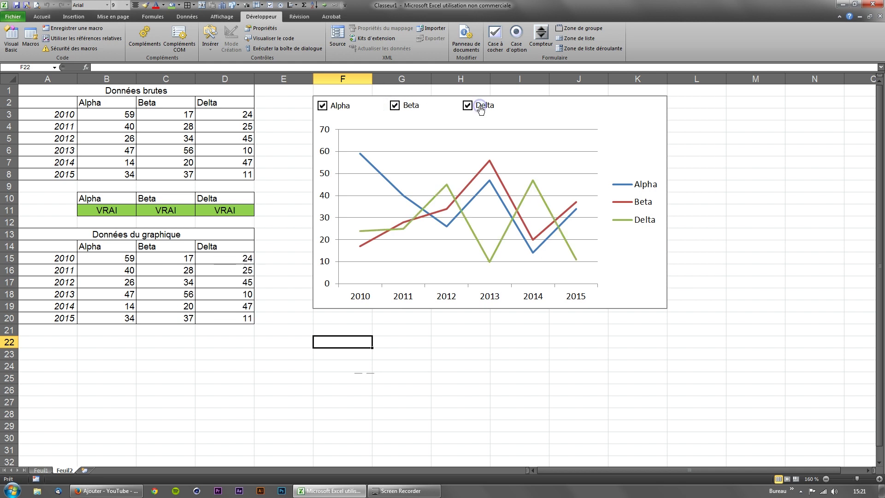
left_click(407, 107)
left_click(327, 106)
left_click(408, 106)
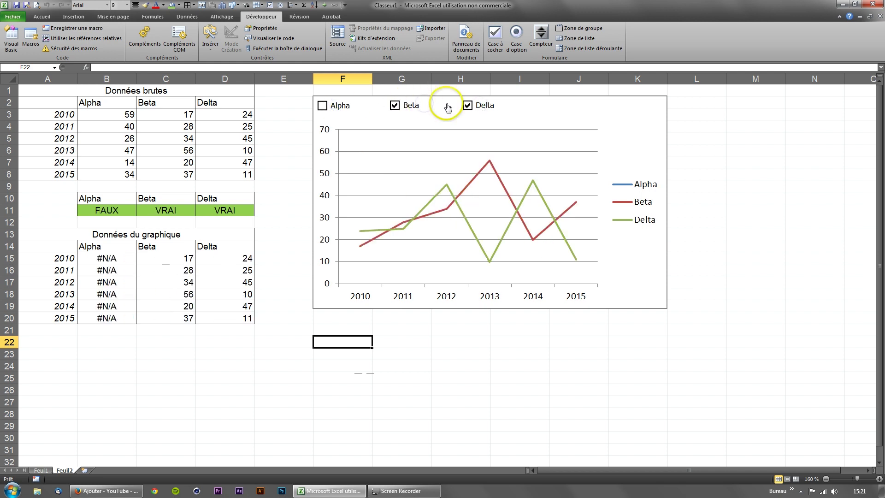
left_click(334, 107)
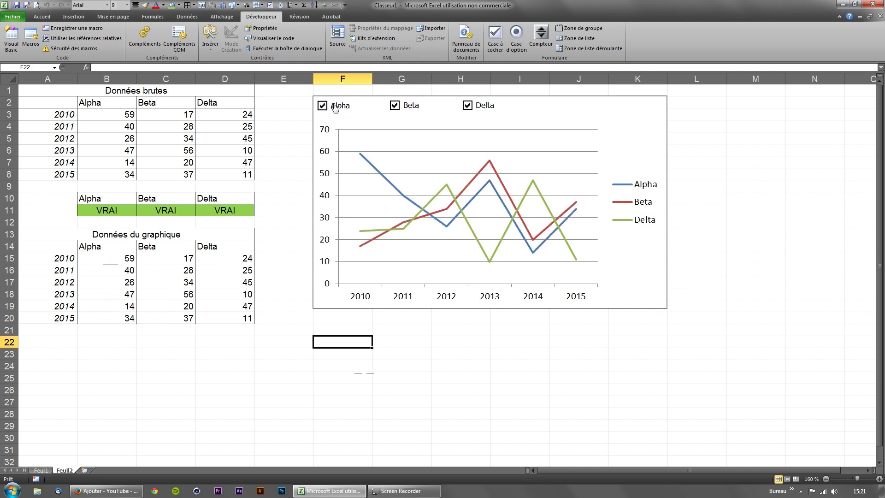